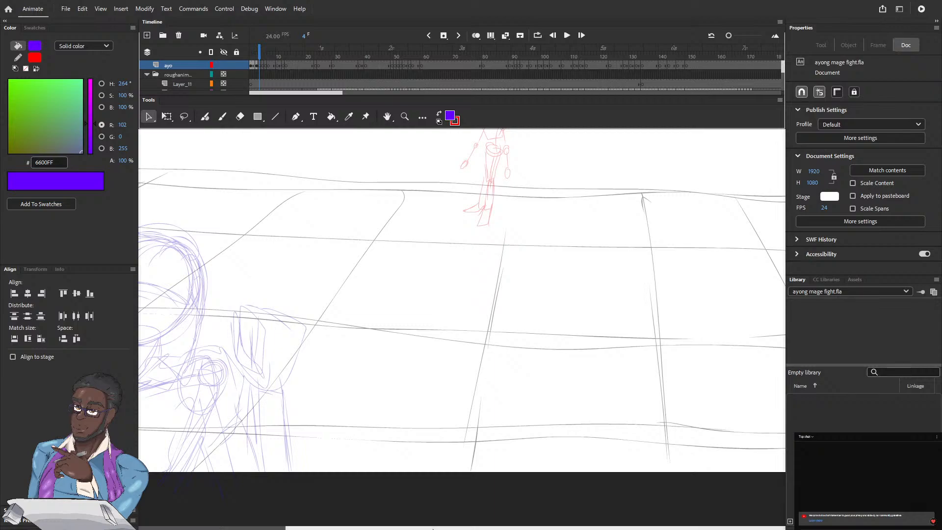
# Play the whole animation from frame 1 to review it, then return to frame 1
pyautogui.moveTo(529, 527); pyautogui.dragTo(413, 528)
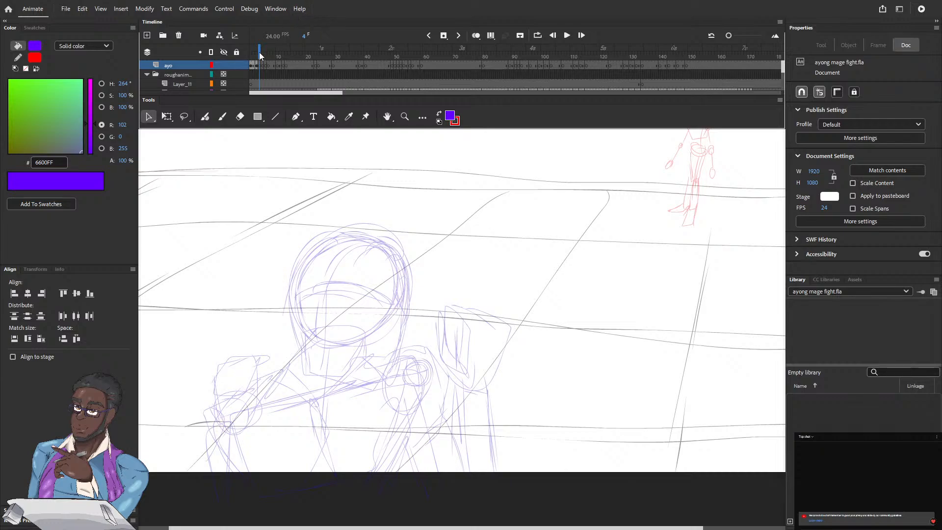
pyautogui.moveTo(260, 55); pyautogui.dragTo(251, 56)
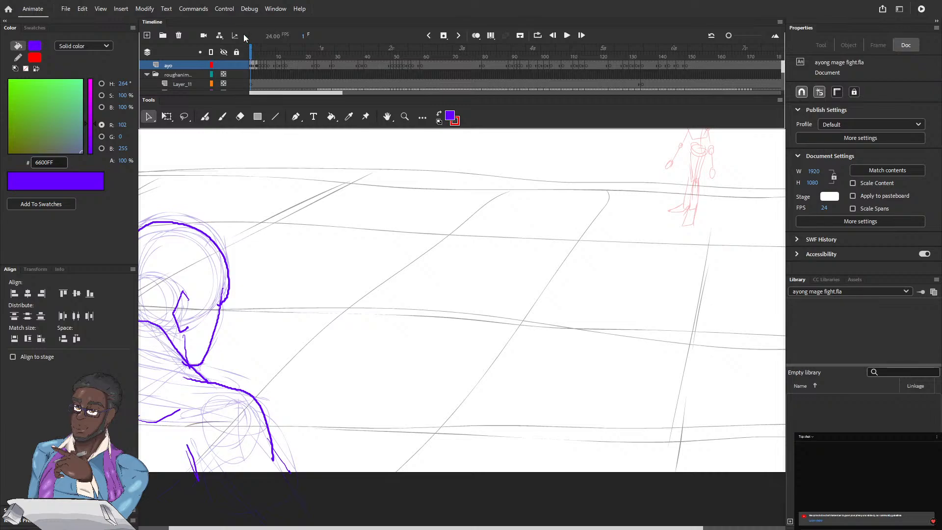
pyautogui.hotkey('ctrl', '=')
pyautogui.hotkey('ctrl', '-')
pyautogui.hotkey('ctrl', '-')
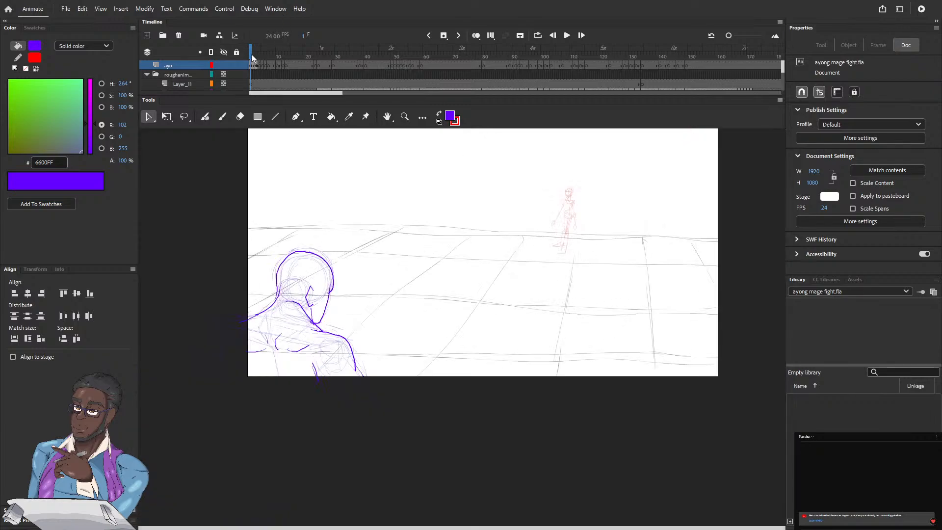
pyautogui.press('Return')
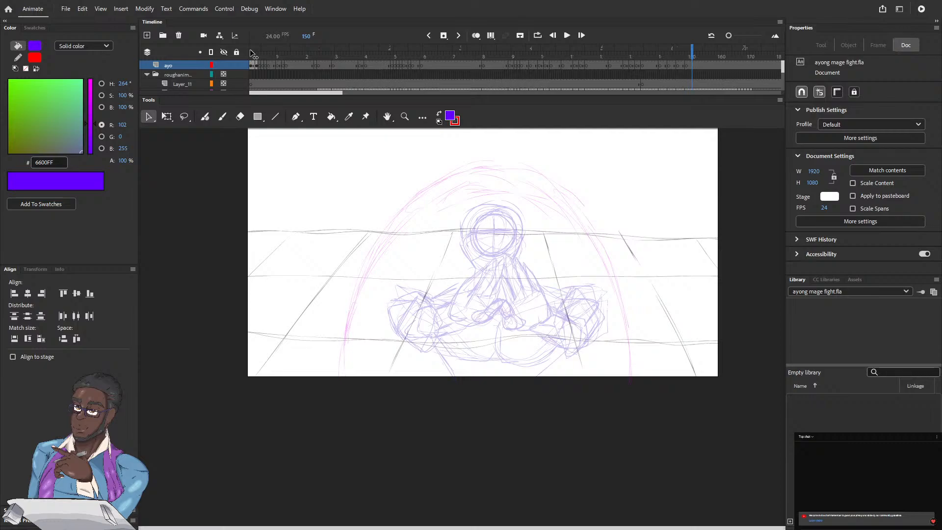
pyautogui.click(253, 53)
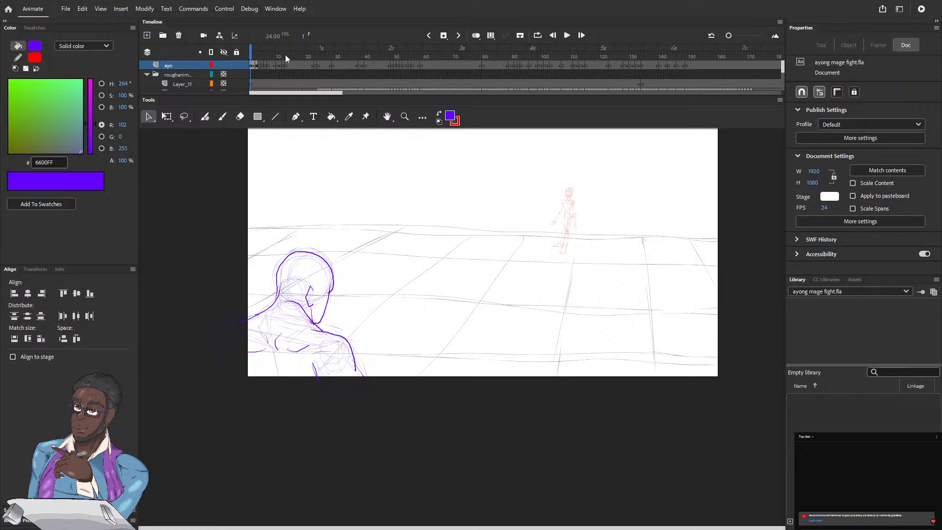
# On frame 1, ink the figure's inner arm line, the neckline across the shoulders and the back of the neck and head with the Fluid Brush
pyautogui.hotkey('ctrl', '=')
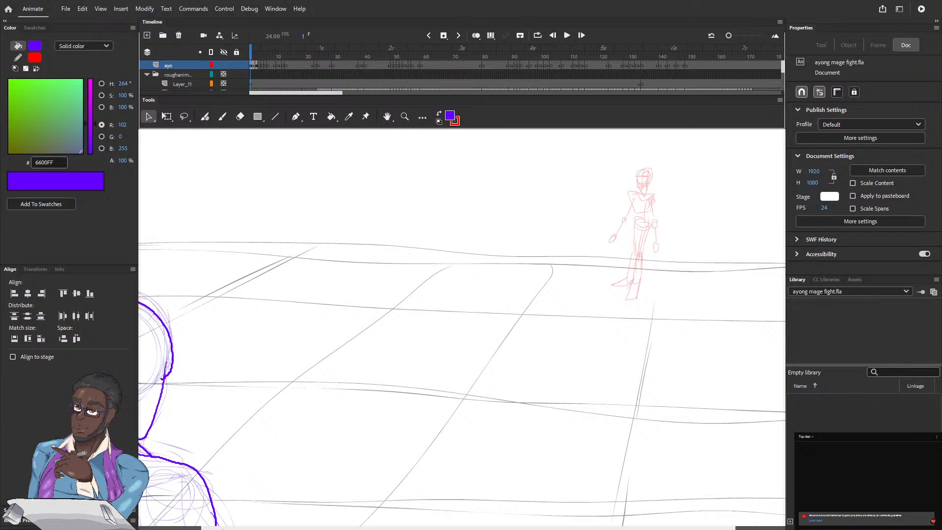
pyautogui.moveTo(223, 527); pyautogui.dragTo(167, 526)
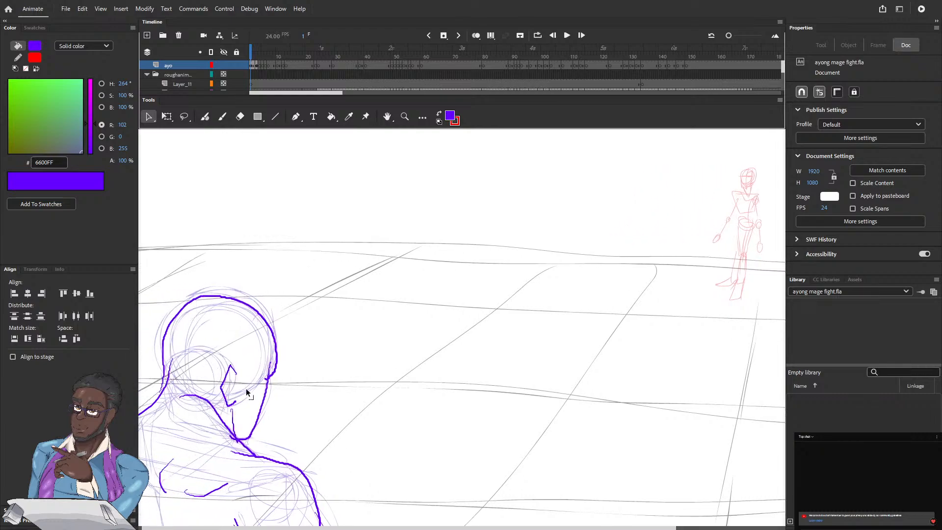
pyautogui.moveTo(192, 421); pyautogui.dragTo(297, 353)
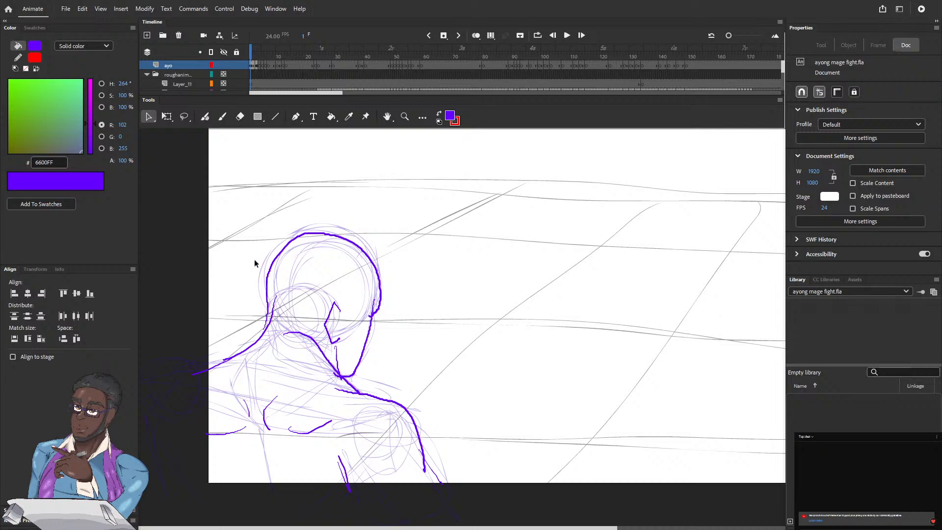
pyautogui.click(205, 116)
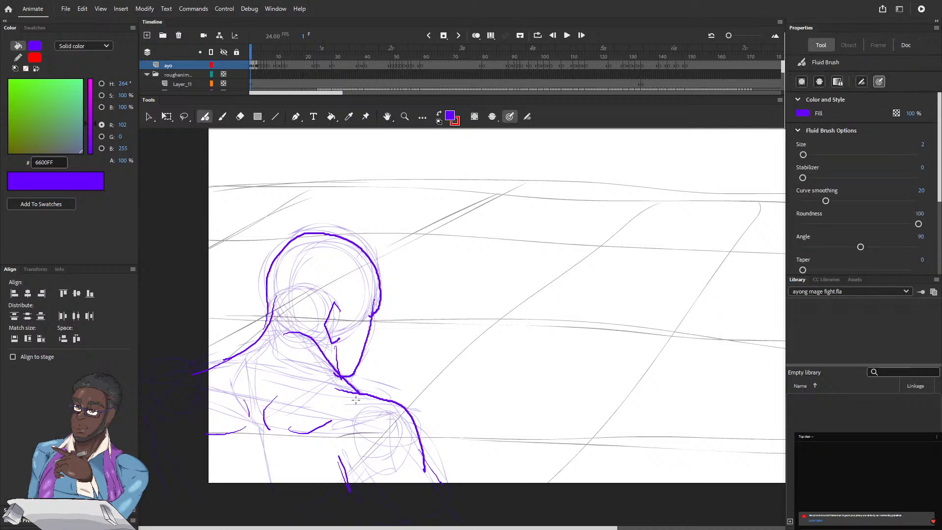
pyautogui.moveTo(356, 395)
pyautogui.mouseDown()
pyautogui.moveTo(340, 431)
pyautogui.moveTo(349, 399)
pyautogui.moveTo(342, 483)
pyautogui.moveTo(359, 393)
pyautogui.mouseUp()
pyautogui.moveTo(254, 349)
pyautogui.mouseDown()
pyautogui.moveTo(307, 353)
pyautogui.moveTo(326, 360)
pyautogui.mouseUp()
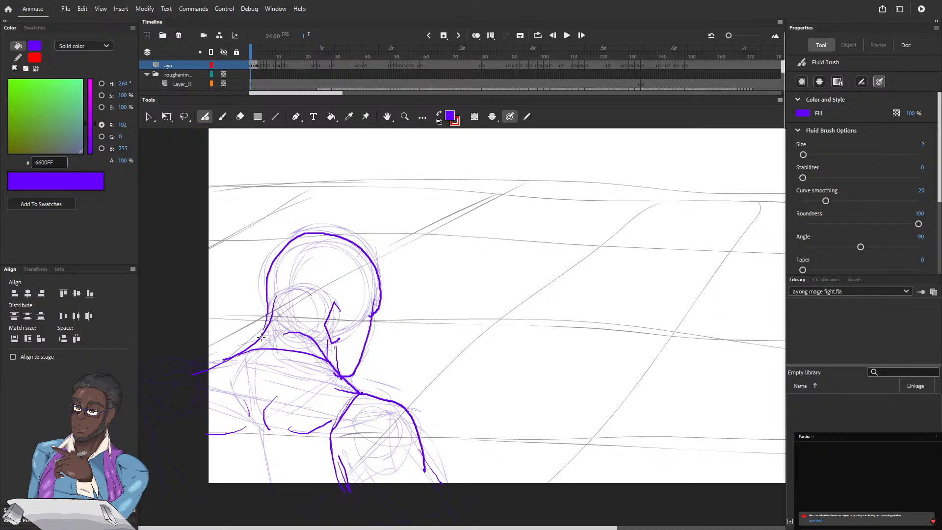
pyautogui.moveTo(266, 328)
pyautogui.mouseDown()
pyautogui.moveTo(264, 274)
pyautogui.moveTo(274, 252)
pyautogui.moveTo(309, 231)
pyautogui.mouseUp()
# On frame 3, ink the back of the head and a curve running from the neck down to the shoulder
pyautogui.moveTo(252, 54); pyautogui.dragTo(257, 55)
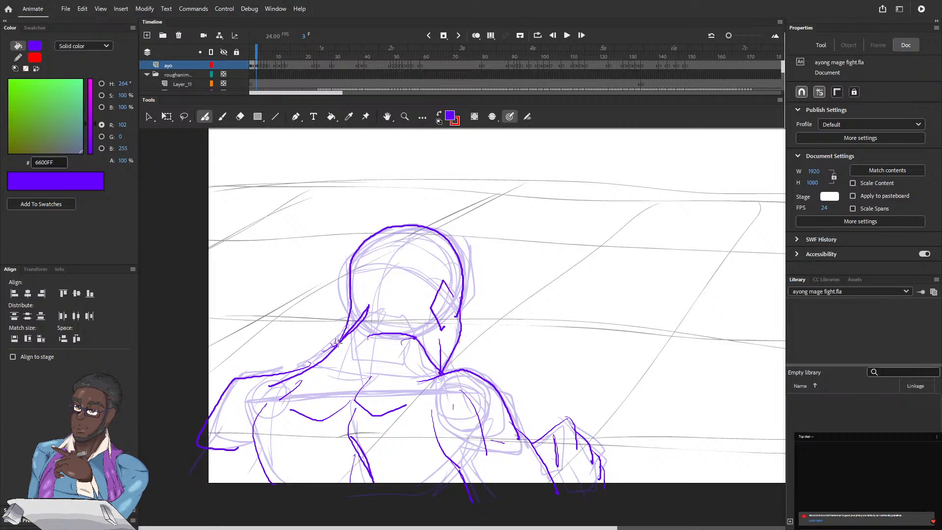
pyautogui.moveTo(352, 327); pyautogui.dragTo(349, 262)
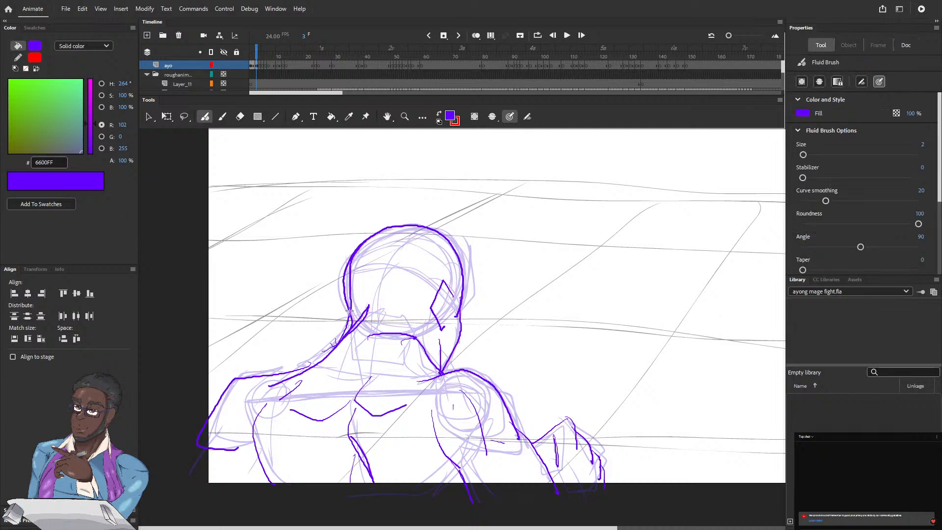
pyautogui.moveTo(347, 305)
pyautogui.mouseDown()
pyautogui.moveTo(341, 352)
pyautogui.moveTo(289, 377)
pyautogui.moveTo(324, 367)
pyautogui.mouseUp()
# Erase the overlapping line beside the neck on frame 3, keeping the new neck-to-shoulder curve
pyautogui.press('e')
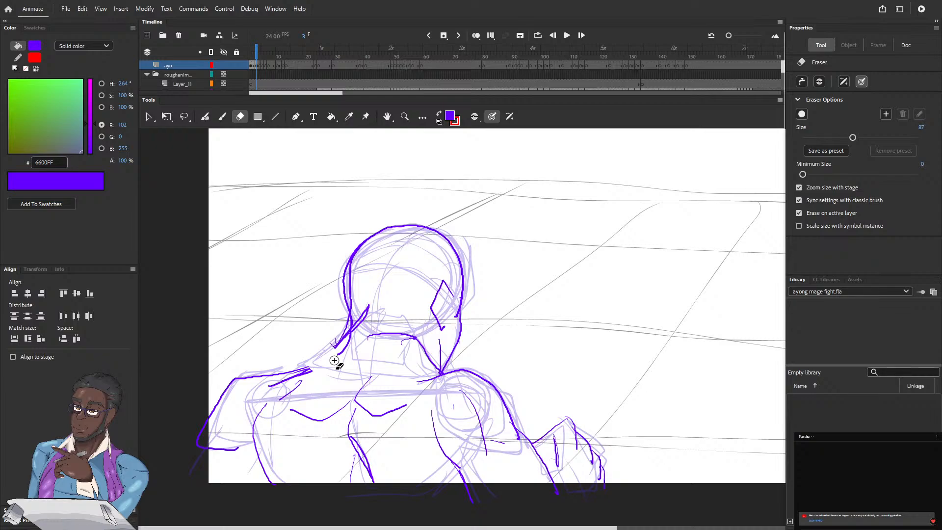
pyautogui.hotkey('ctrl', 'z')
pyautogui.moveTo(322, 353); pyautogui.dragTo(341, 322)
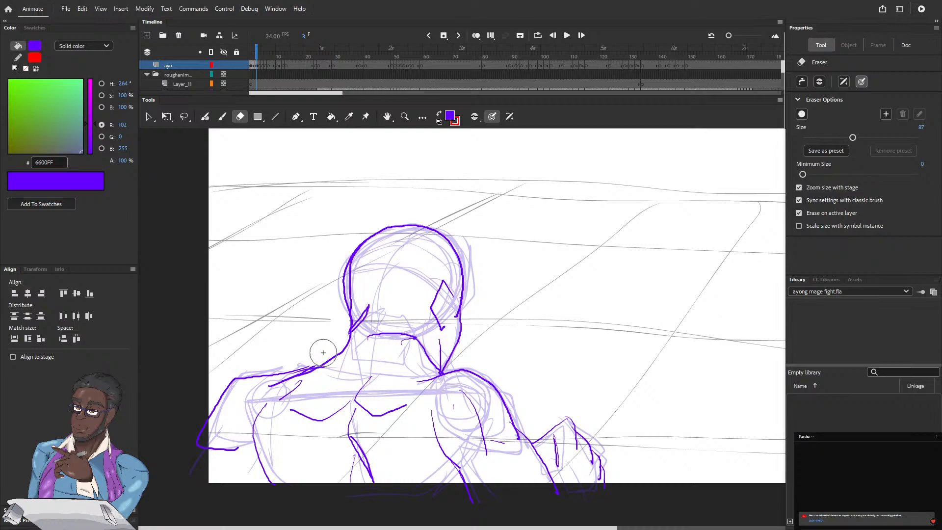
pyautogui.moveTo(322, 352); pyautogui.dragTo(321, 351)
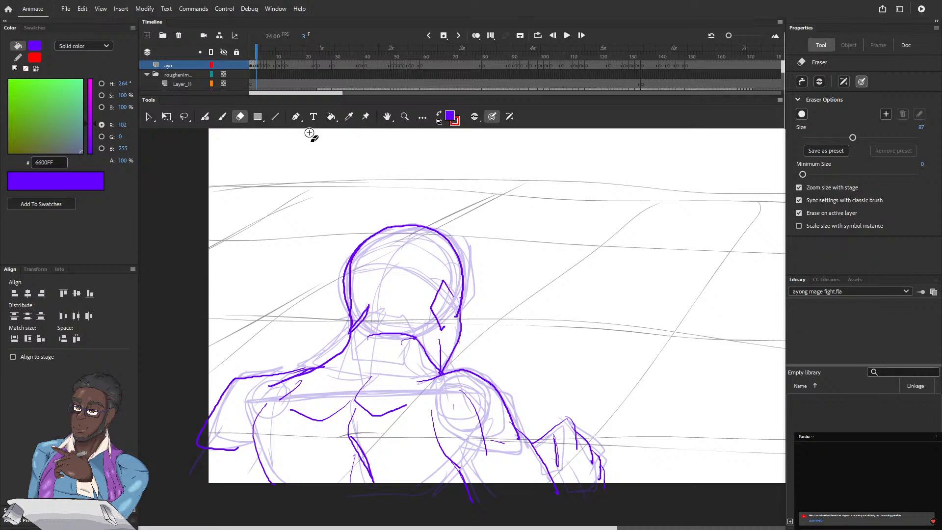
# Reinforce the neck and rear head contour with the Fluid Brush and add strokes along the front of the neck on frame 3
pyautogui.click(205, 117)
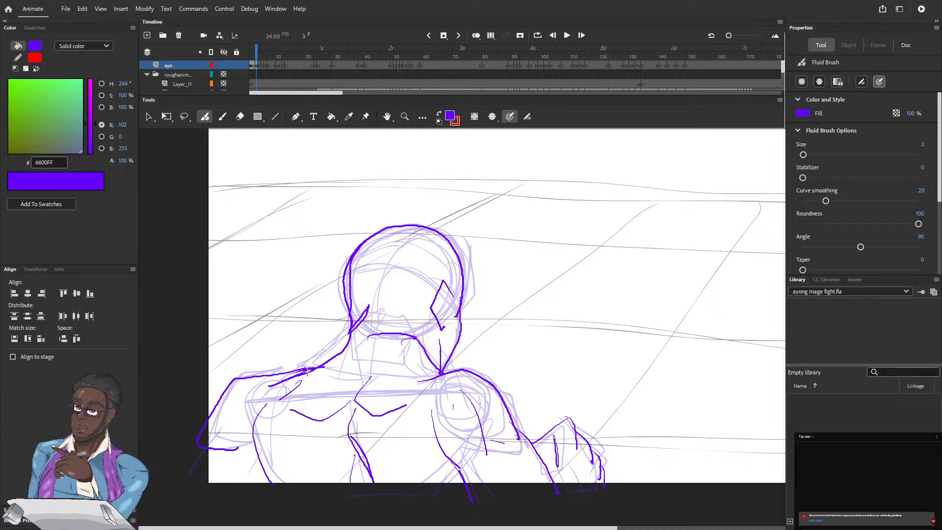
pyautogui.moveTo(307, 372); pyautogui.dragTo(362, 319)
pyautogui.moveTo(346, 304)
pyautogui.mouseDown()
pyautogui.moveTo(344, 268)
pyautogui.moveTo(354, 247)
pyautogui.moveTo(398, 220)
pyautogui.mouseUp()
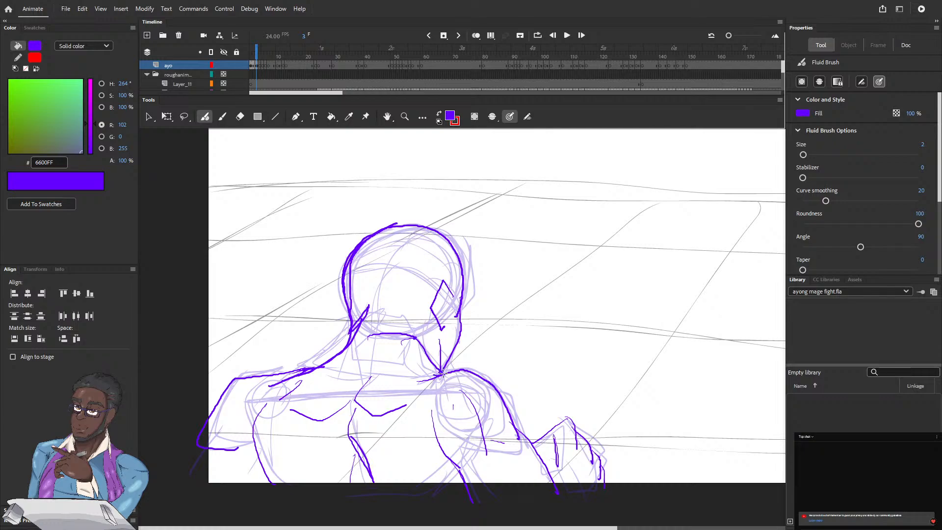
pyautogui.moveTo(442, 373)
pyautogui.mouseDown()
pyautogui.moveTo(426, 362)
pyautogui.moveTo(423, 326)
pyautogui.mouseUp()
pyautogui.moveTo(422, 342); pyautogui.dragTo(402, 321)
# Extend the lowered arm past the elbow on frame 3 and ink the opposite arm's inner contour from the shoulder down the torso
pyautogui.moveTo(205, 439); pyautogui.dragTo(167, 473)
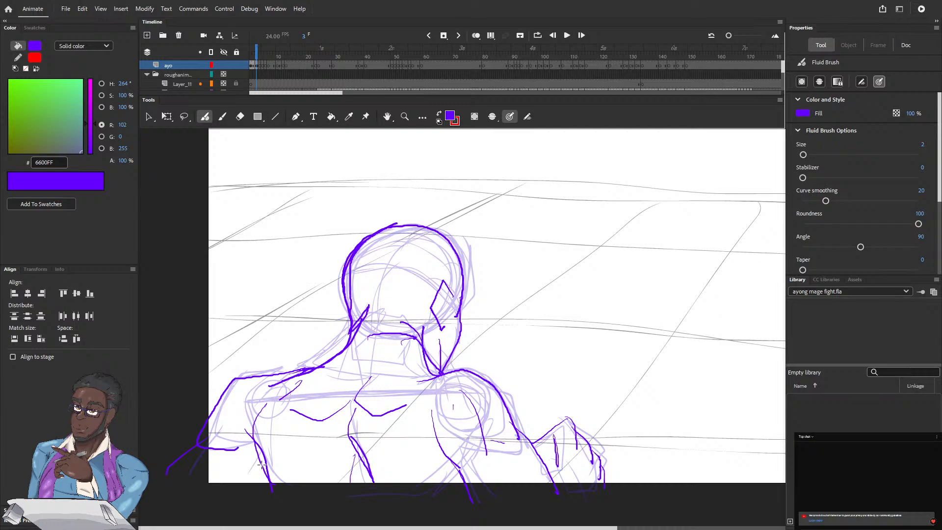
pyautogui.moveTo(262, 463); pyautogui.dragTo(232, 493)
pyautogui.click(259, 54)
pyautogui.click(256, 54)
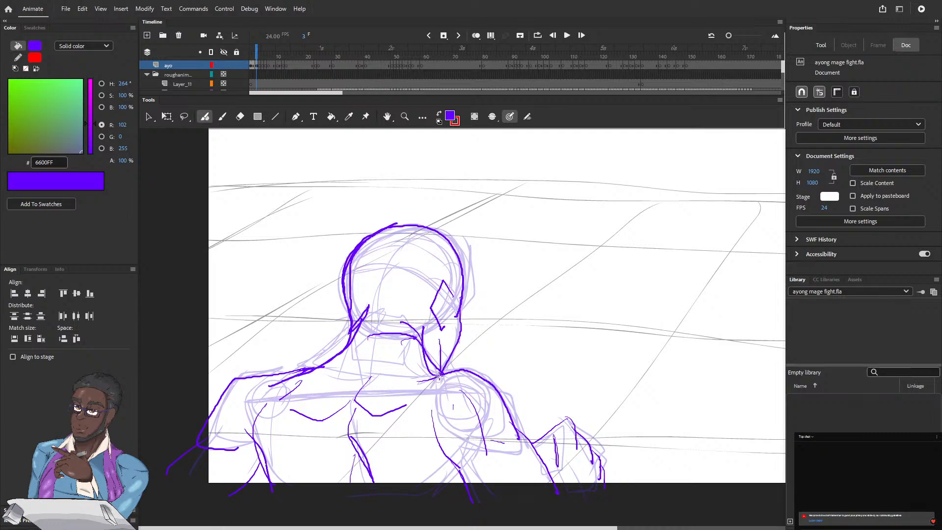
pyautogui.moveTo(439, 376)
pyautogui.mouseDown()
pyautogui.moveTo(426, 414)
pyautogui.moveTo(449, 476)
pyautogui.mouseUp()
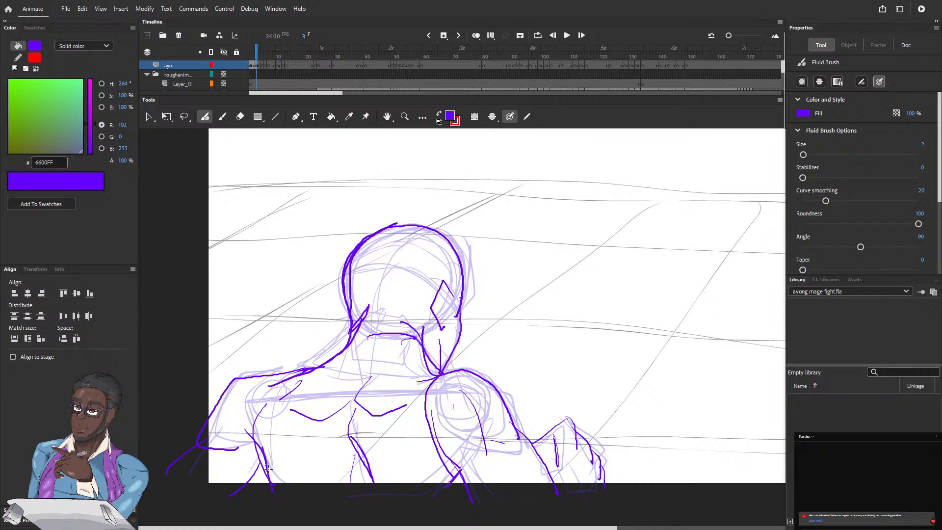
# Remove the torso's side lines next to the lowered arm on frame 3 and redraw the armpit and side contour
pyautogui.hotkey('ctrl', 'z')
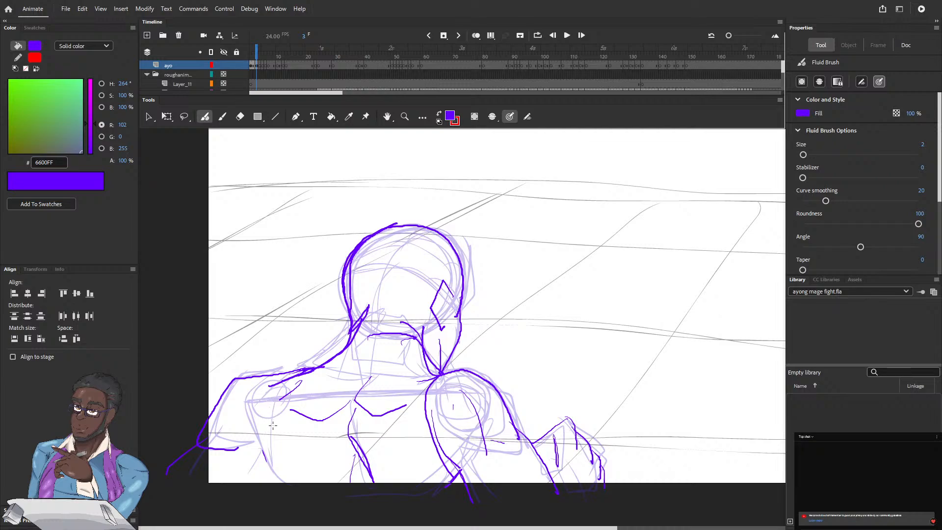
pyautogui.moveTo(266, 417)
pyautogui.mouseDown()
pyautogui.moveTo(287, 488)
pyautogui.moveTo(253, 438)
pyautogui.mouseUp()
pyautogui.moveTo(265, 457); pyautogui.dragTo(222, 493)
pyautogui.moveTo(274, 400)
pyautogui.mouseDown()
pyautogui.moveTo(303, 370)
pyautogui.moveTo(264, 451)
pyautogui.mouseUp()
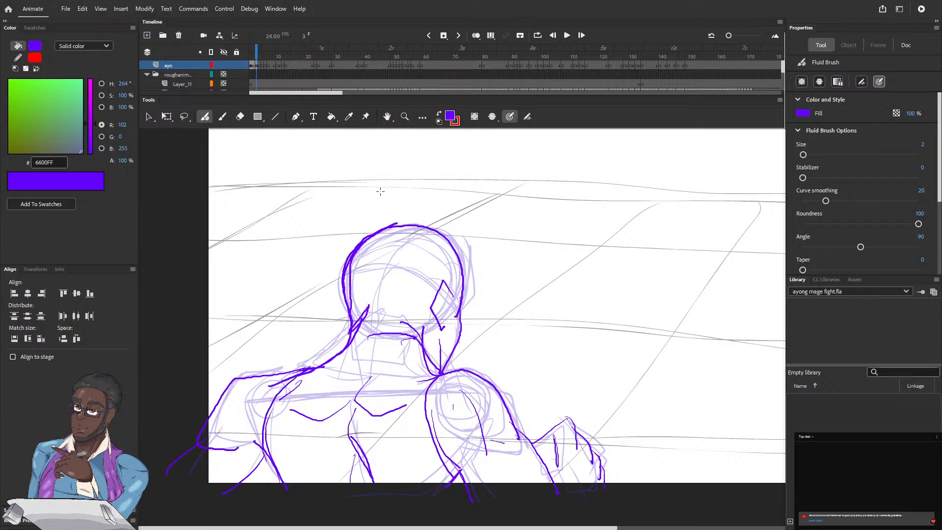
# On frame 4, ink the figure's neck opening, neck sides and collarbone lines over the rough sketch
pyautogui.click(257, 52)
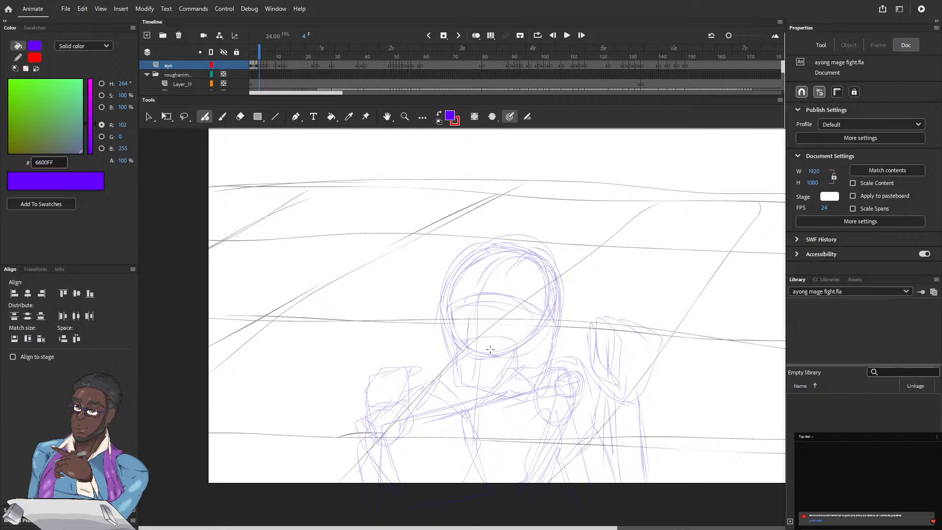
pyautogui.moveTo(488, 351)
pyautogui.mouseDown()
pyautogui.moveTo(505, 349)
pyautogui.moveTo(519, 368)
pyautogui.mouseUp()
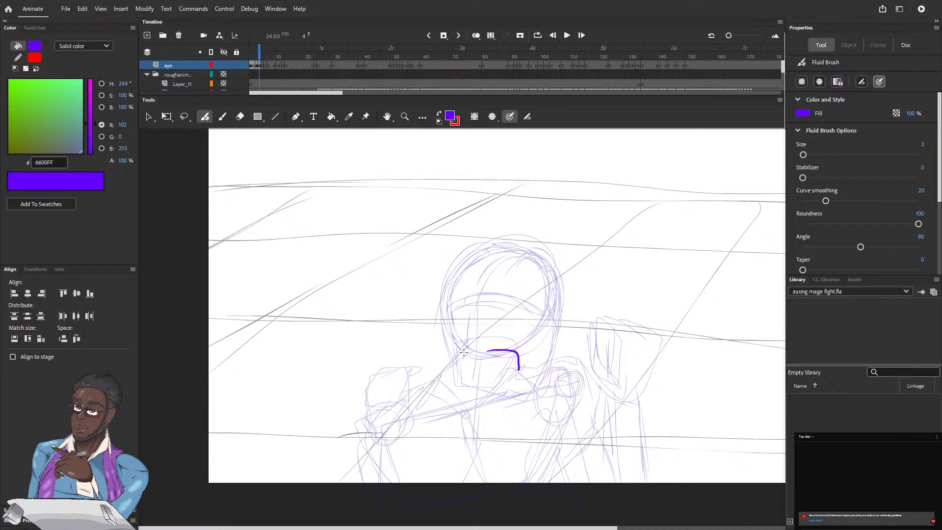
pyautogui.moveTo(463, 353)
pyautogui.mouseDown()
pyautogui.moveTo(449, 364)
pyautogui.moveTo(447, 401)
pyautogui.mouseUp()
pyautogui.moveTo(448, 364); pyautogui.dragTo(460, 333)
pyautogui.moveTo(480, 395)
pyautogui.mouseDown()
pyautogui.moveTo(466, 412)
pyautogui.moveTo(475, 428)
pyautogui.moveTo(495, 426)
pyautogui.moveTo(520, 401)
pyautogui.mouseUp()
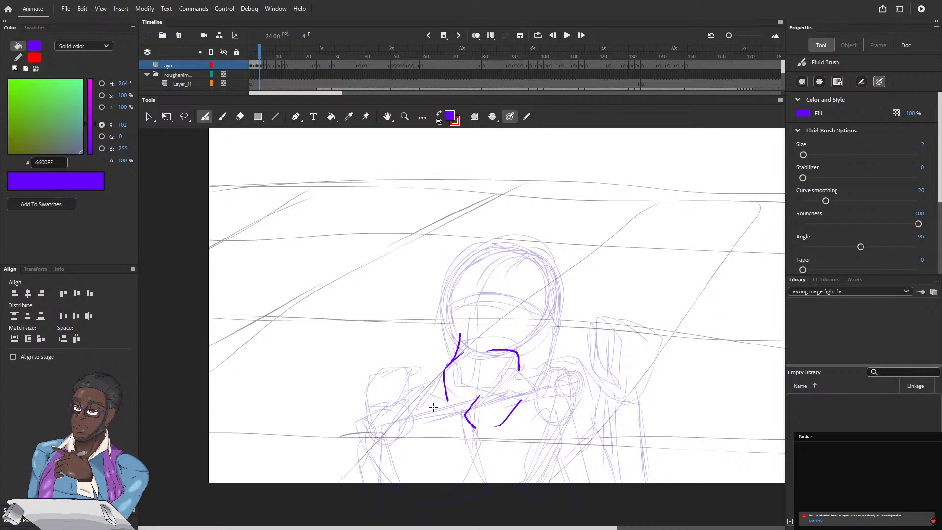
pyautogui.moveTo(449, 405); pyautogui.dragTo(452, 413)
# Ink the chest underline, the neck-to-shoulder slope, the torso side and the centre line of the torso on frame 4
pyautogui.moveTo(446, 431)
pyautogui.mouseDown()
pyautogui.moveTo(458, 419)
pyautogui.moveTo(420, 435)
pyautogui.mouseUp()
pyautogui.moveTo(423, 400)
pyautogui.mouseDown()
pyautogui.moveTo(385, 420)
pyautogui.moveTo(444, 372)
pyautogui.mouseUp()
pyautogui.moveTo(409, 408)
pyautogui.mouseDown()
pyautogui.moveTo(367, 422)
pyautogui.moveTo(363, 435)
pyautogui.moveTo(379, 480)
pyautogui.moveTo(391, 450)
pyautogui.moveTo(414, 493)
pyautogui.mouseUp()
pyautogui.moveTo(475, 435)
pyautogui.mouseDown()
pyautogui.moveTo(469, 453)
pyautogui.moveTo(492, 489)
pyautogui.mouseUp()
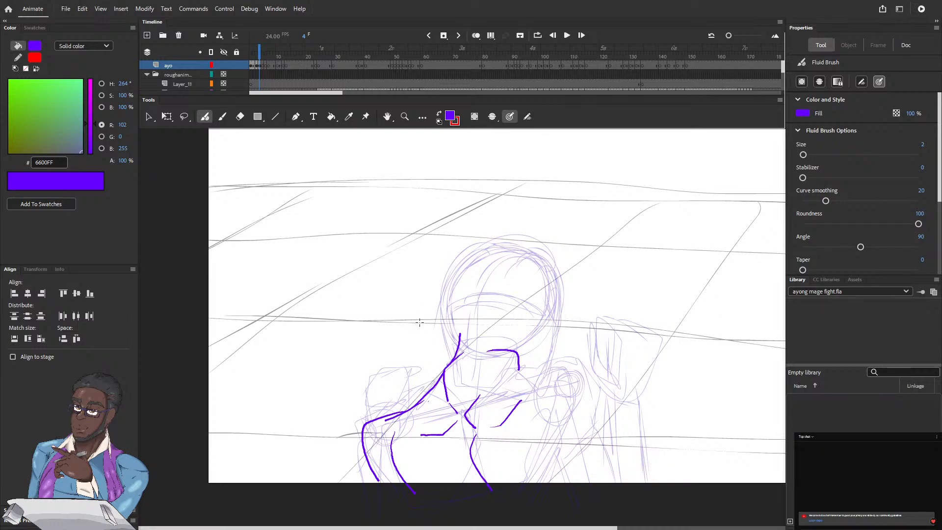
# Ink the outer arm and the clenched fist with its fingers and thumb in front of the shoulder on frame 4
pyautogui.moveTo(362, 438); pyautogui.dragTo(370, 495)
pyautogui.moveTo(369, 416); pyautogui.dragTo(366, 387)
pyautogui.moveTo(366, 419)
pyautogui.mouseDown()
pyautogui.moveTo(376, 380)
pyautogui.moveTo(406, 380)
pyautogui.moveTo(410, 394)
pyautogui.mouseUp()
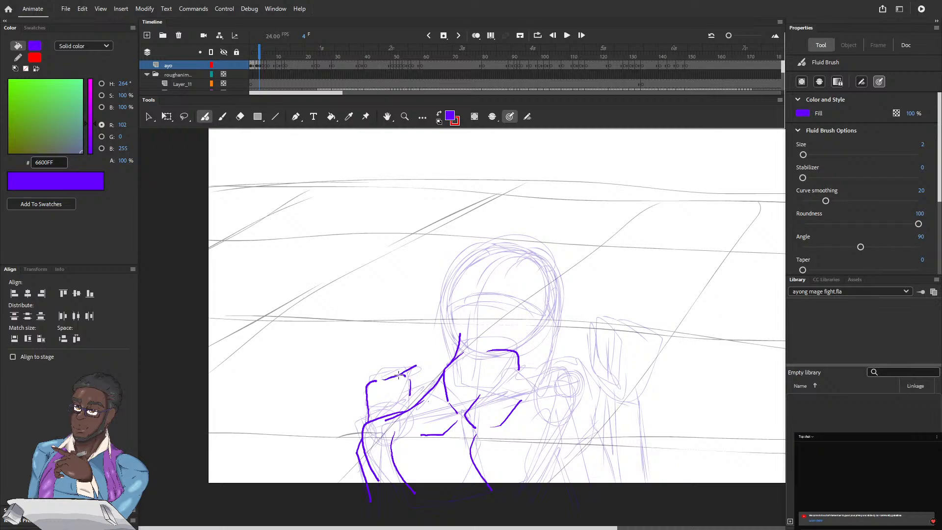
pyautogui.moveTo(410, 375); pyautogui.dragTo(416, 366)
pyautogui.moveTo(416, 366); pyautogui.dragTo(419, 388)
pyautogui.moveTo(385, 379); pyautogui.dragTo(415, 367)
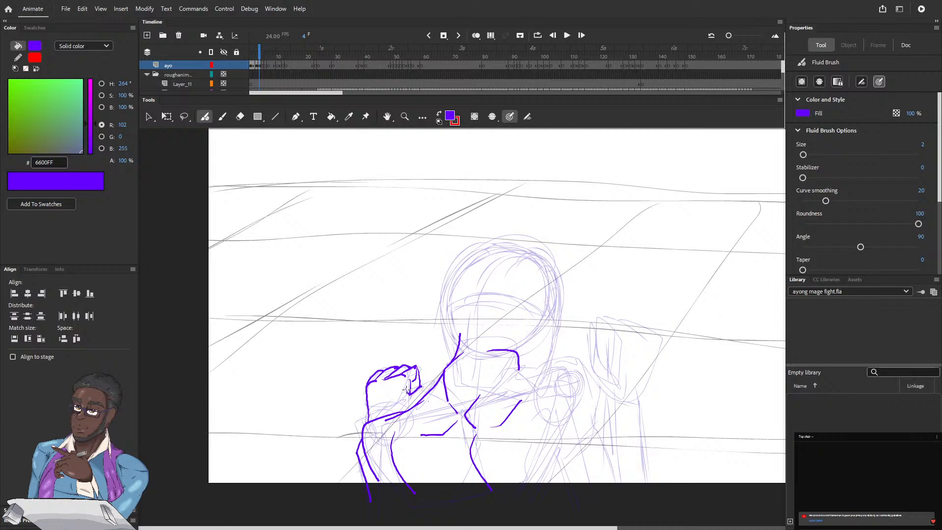
pyautogui.moveTo(416, 387); pyautogui.dragTo(434, 379)
# Ink the opposite shoulder on frame 4, joining it to the neck and outlining the outer upper arm and its muscle lines
pyautogui.moveTo(537, 370)
pyautogui.mouseDown()
pyautogui.moveTo(561, 362)
pyautogui.moveTo(573, 375)
pyautogui.moveTo(567, 435)
pyautogui.mouseUp()
pyautogui.moveTo(534, 380); pyautogui.dragTo(547, 434)
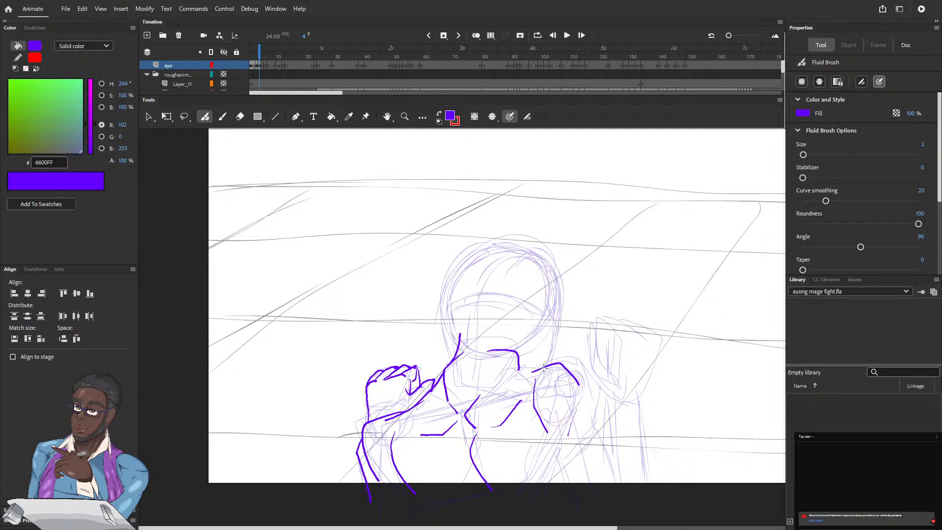
pyautogui.moveTo(523, 364)
pyautogui.mouseDown()
pyautogui.moveTo(542, 368)
pyautogui.moveTo(521, 361)
pyautogui.mouseUp()
pyautogui.moveTo(563, 365)
pyautogui.mouseDown()
pyautogui.moveTo(591, 384)
pyautogui.moveTo(599, 431)
pyautogui.mouseUp()
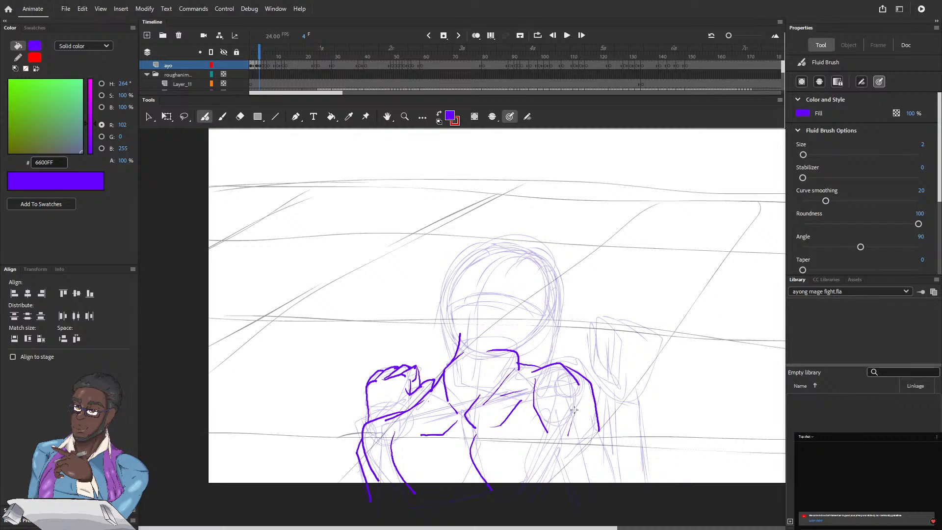
pyautogui.moveTo(574, 411); pyautogui.dragTo(566, 439)
# Continue that arm's outer contour downward on frame 4 and ink its inner contour and the adjoining torso side
pyautogui.moveTo(587, 413); pyautogui.dragTo(618, 487)
pyautogui.moveTo(557, 448); pyautogui.dragTo(561, 493)
pyautogui.moveTo(541, 434); pyautogui.dragTo(557, 451)
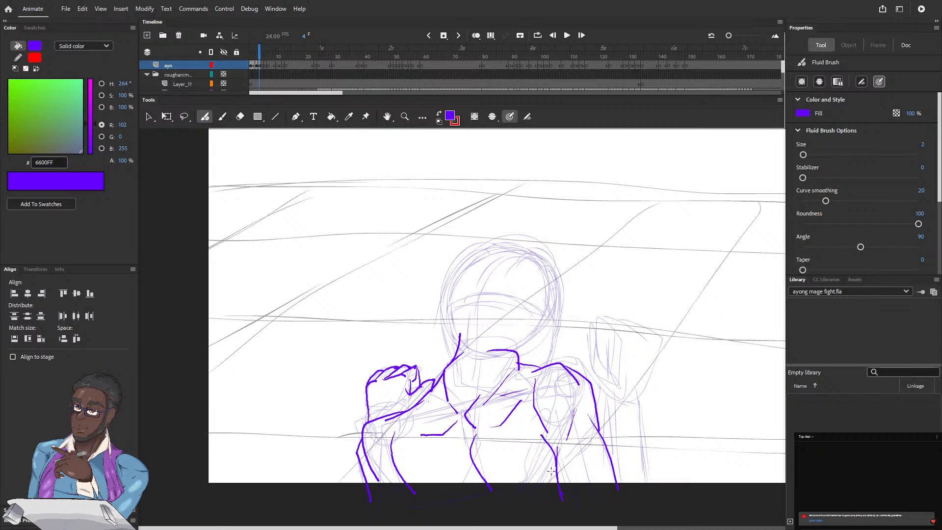
pyautogui.moveTo(546, 490); pyautogui.dragTo(556, 460)
pyautogui.moveTo(539, 368)
pyautogui.mouseDown()
pyautogui.moveTo(524, 433)
pyautogui.moveTo(554, 483)
pyautogui.mouseUp()
# Ink the head outline down to the jaw and add the ear and jaw line on frame 4
pyautogui.moveTo(457, 339)
pyautogui.mouseDown()
pyautogui.moveTo(453, 271)
pyautogui.moveTo(486, 242)
pyautogui.moveTo(509, 240)
pyautogui.moveTo(530, 244)
pyautogui.moveTo(558, 273)
pyautogui.moveTo(560, 333)
pyautogui.moveTo(547, 365)
pyautogui.mouseUp()
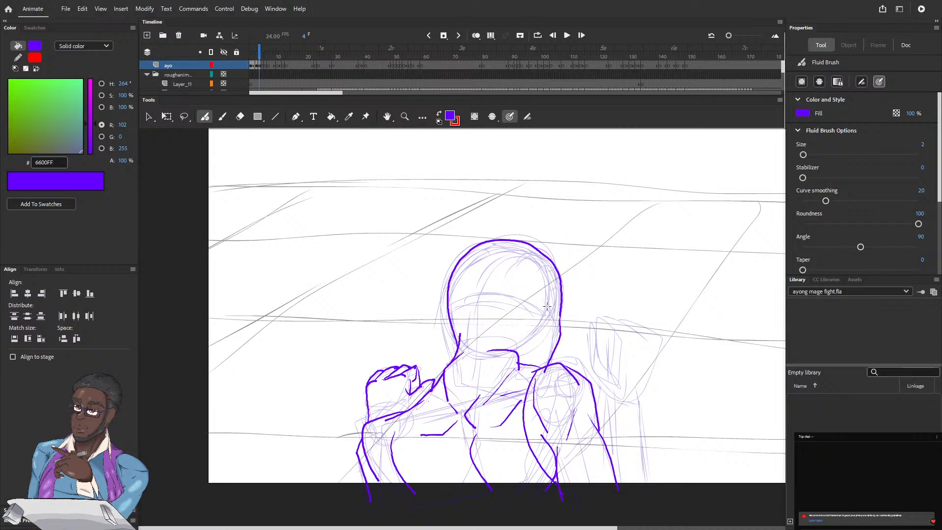
pyautogui.moveTo(541, 298)
pyautogui.mouseDown()
pyautogui.moveTo(547, 305)
pyautogui.moveTo(527, 322)
pyautogui.moveTo(541, 338)
pyautogui.moveTo(538, 365)
pyautogui.mouseUp()
pyautogui.moveTo(561, 290)
pyautogui.mouseDown()
pyautogui.moveTo(559, 269)
pyautogui.moveTo(531, 245)
pyautogui.mouseUp()
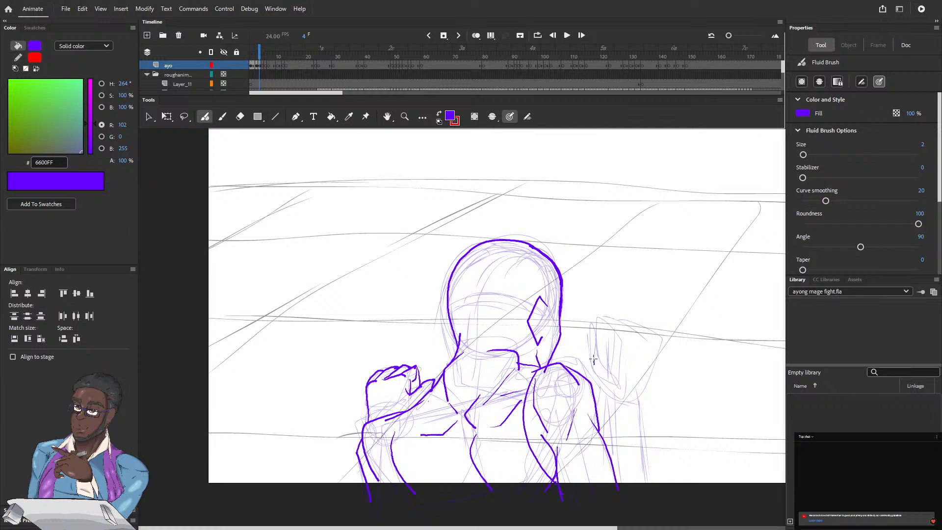
# Ink the raised fist beside the head on frame 4, including its thumb, fingers, knuckles, wrist and forearm
pyautogui.moveTo(593, 360); pyautogui.dragTo(612, 405)
pyautogui.moveTo(598, 357); pyautogui.dragTo(619, 378)
pyautogui.moveTo(610, 339); pyautogui.dragTo(612, 366)
pyautogui.moveTo(626, 334)
pyautogui.mouseDown()
pyautogui.moveTo(596, 325)
pyautogui.moveTo(609, 355)
pyautogui.moveTo(589, 346)
pyautogui.moveTo(588, 334)
pyautogui.moveTo(600, 373)
pyautogui.mouseUp()
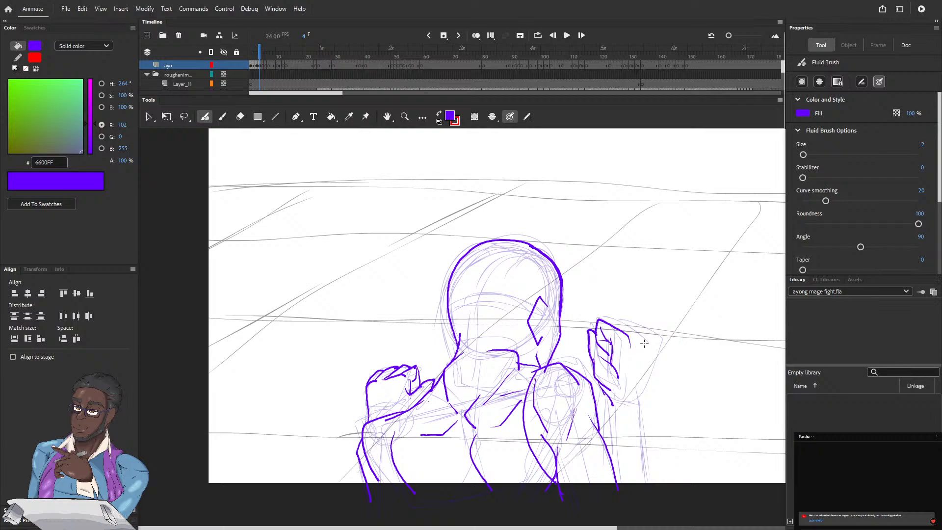
pyautogui.moveTo(640, 333)
pyautogui.mouseDown()
pyautogui.moveTo(607, 327)
pyautogui.moveTo(649, 333)
pyautogui.moveTo(633, 322)
pyautogui.mouseUp()
pyautogui.moveTo(652, 361); pyautogui.dragTo(638, 397)
pyautogui.moveTo(604, 392); pyautogui.dragTo(611, 429)
pyautogui.moveTo(637, 395); pyautogui.dragTo(650, 483)
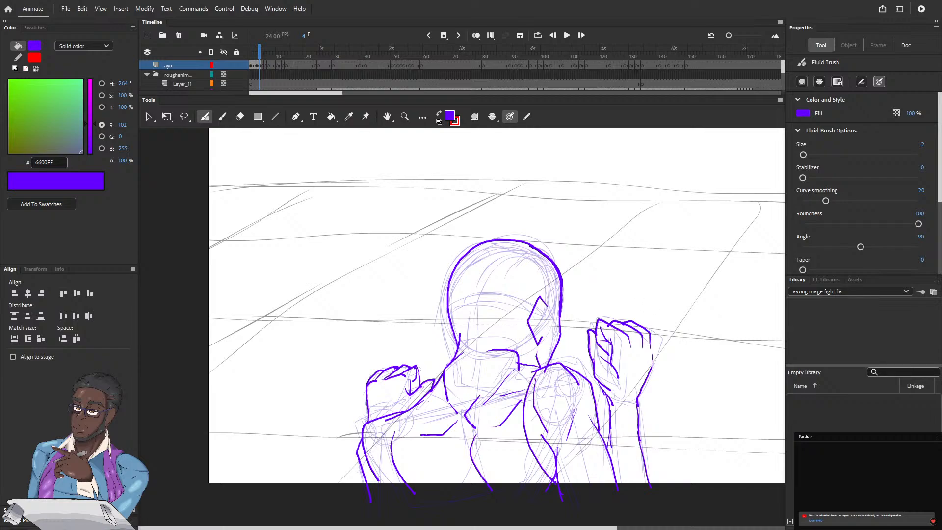
# Ink the outer edge of the raised fist beside the head on frame 4
pyautogui.moveTo(655, 345)
pyautogui.mouseDown()
pyautogui.moveTo(653, 362)
pyautogui.moveTo(655, 336)
pyautogui.moveTo(637, 322)
pyautogui.mouseUp()
# Ink the neck, shoulder line, inner torso contours and far shoulder of the purple figure on frame 5
pyautogui.moveTo(258, 50); pyautogui.dragTo(261, 51)
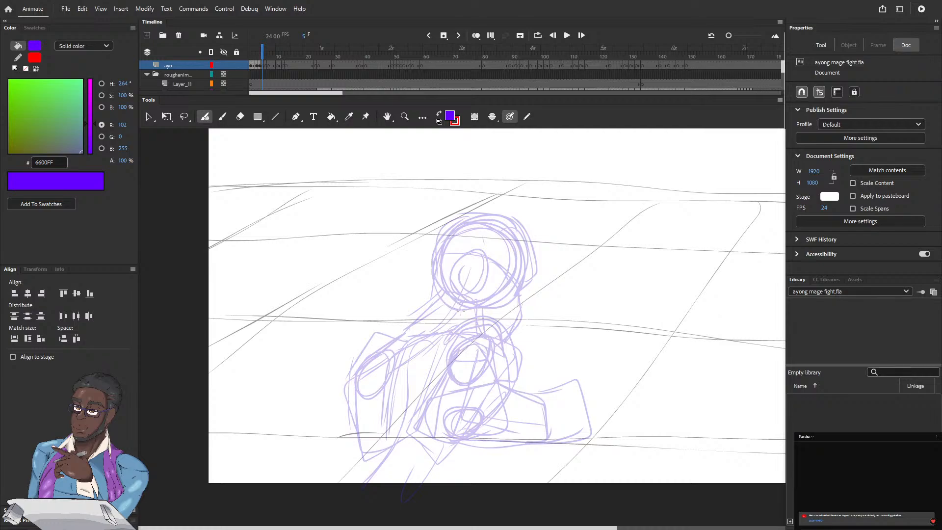
pyautogui.moveTo(458, 305)
pyautogui.mouseDown()
pyautogui.moveTo(475, 320)
pyautogui.moveTo(426, 314)
pyautogui.moveTo(402, 350)
pyautogui.moveTo(464, 323)
pyautogui.mouseUp()
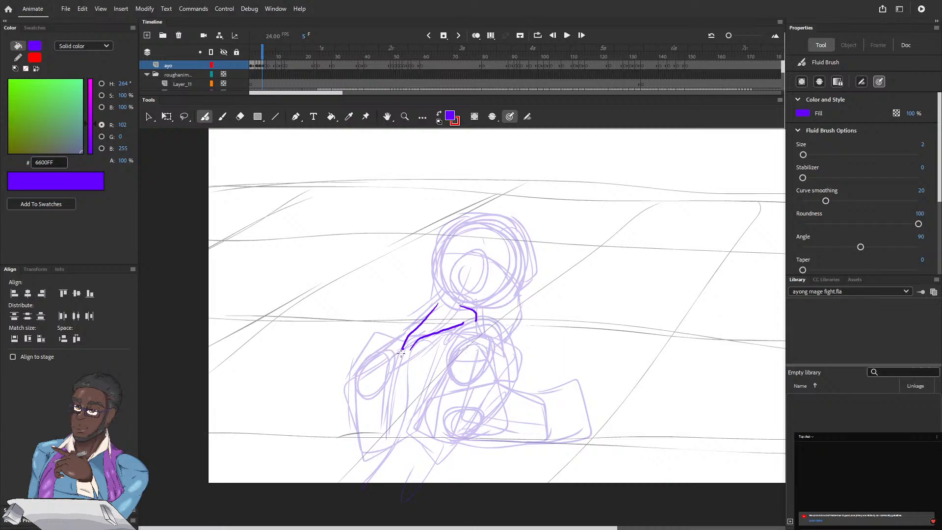
pyautogui.moveTo(402, 352)
pyautogui.mouseDown()
pyautogui.moveTo(412, 372)
pyautogui.moveTo(437, 344)
pyautogui.moveTo(384, 362)
pyautogui.moveTo(386, 376)
pyautogui.moveTo(395, 375)
pyautogui.mouseUp()
pyautogui.moveTo(400, 373)
pyautogui.mouseDown()
pyautogui.moveTo(402, 432)
pyautogui.moveTo(390, 458)
pyautogui.mouseUp()
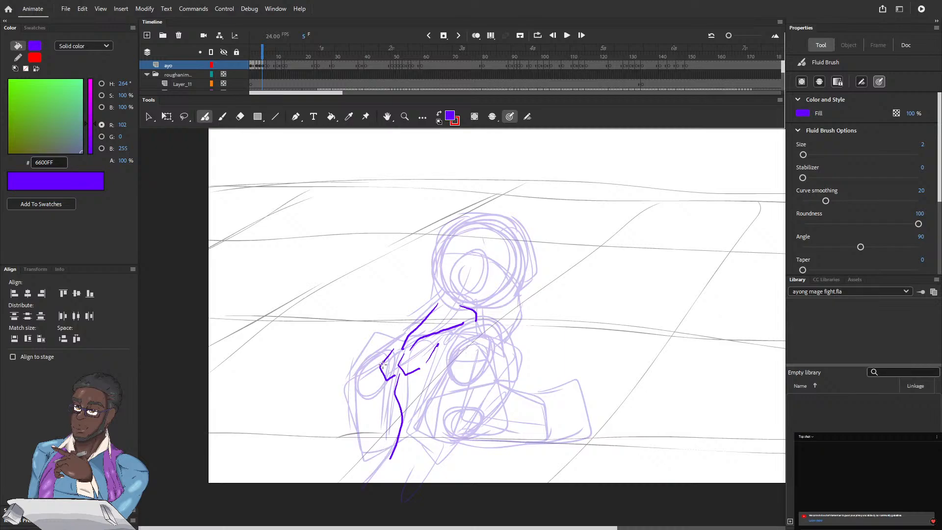
pyautogui.moveTo(382, 366); pyautogui.dragTo(384, 442)
pyautogui.moveTo(388, 350)
pyautogui.mouseDown()
pyautogui.moveTo(399, 339)
pyautogui.moveTo(356, 365)
pyautogui.moveTo(352, 405)
pyautogui.moveTo(366, 398)
pyautogui.mouseUp()
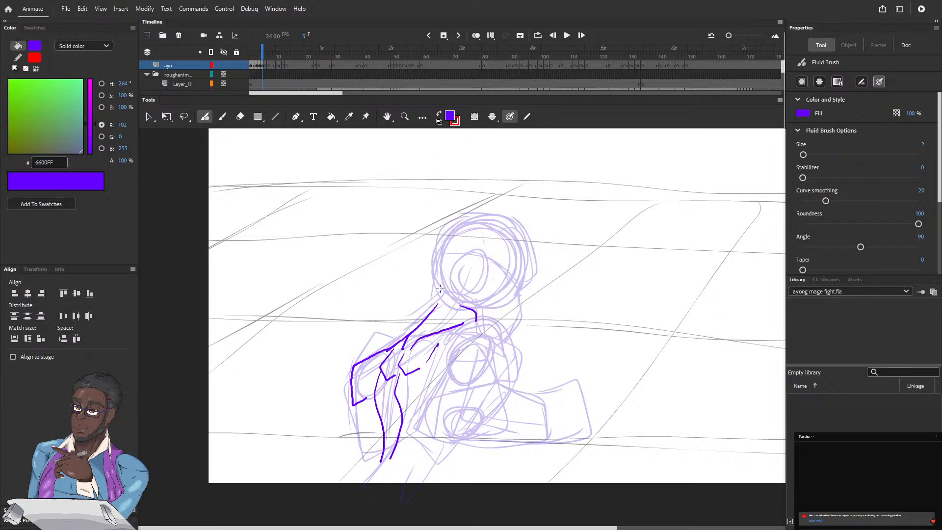
# Ink the head outline on frame 5, redraw the ear smaller, and add the jaw line and lower face contour
pyautogui.moveTo(433, 308)
pyautogui.mouseDown()
pyautogui.moveTo(440, 241)
pyautogui.moveTo(483, 212)
pyautogui.moveTo(502, 214)
pyautogui.moveTo(532, 240)
pyautogui.moveTo(535, 265)
pyautogui.moveTo(520, 289)
pyautogui.mouseUp()
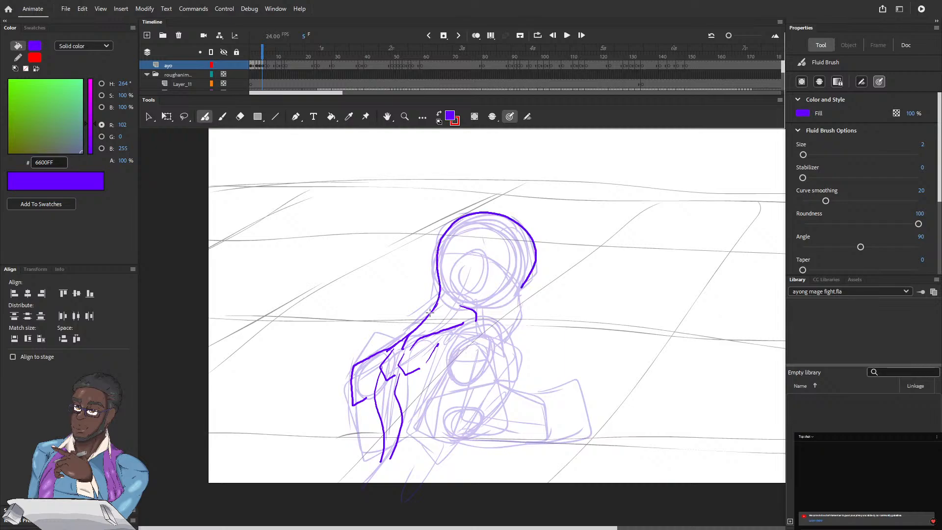
pyautogui.moveTo(485, 252)
pyautogui.mouseDown()
pyautogui.moveTo(491, 263)
pyautogui.moveTo(473, 246)
pyautogui.moveTo(463, 261)
pyautogui.moveTo(473, 289)
pyautogui.moveTo(481, 288)
pyautogui.mouseUp()
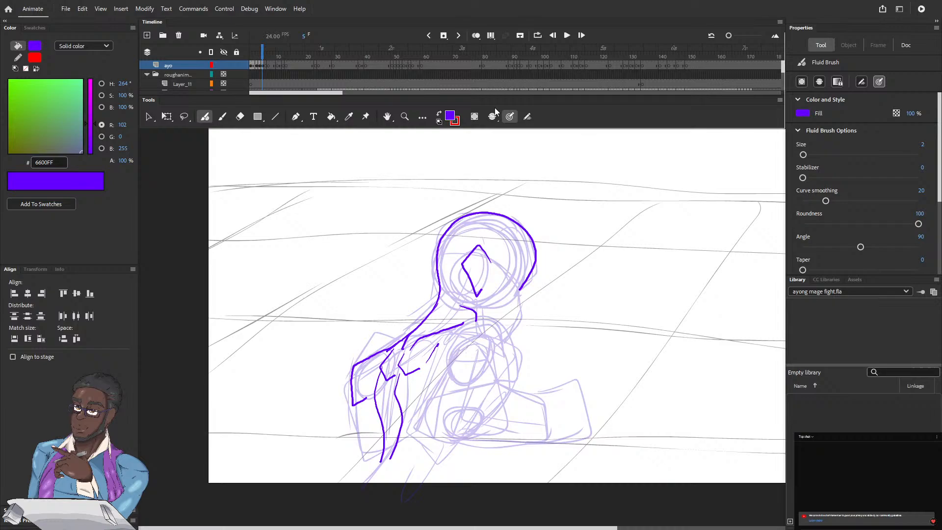
pyautogui.hotkey('ctrl', 'z')
pyautogui.moveTo(479, 249)
pyautogui.mouseDown()
pyautogui.moveTo(487, 259)
pyautogui.moveTo(462, 259)
pyautogui.moveTo(483, 319)
pyautogui.mouseUp()
pyautogui.moveTo(524, 284)
pyautogui.mouseDown()
pyautogui.moveTo(524, 306)
pyautogui.moveTo(507, 327)
pyautogui.mouseUp()
pyautogui.moveTo(524, 286); pyautogui.dragTo(505, 327)
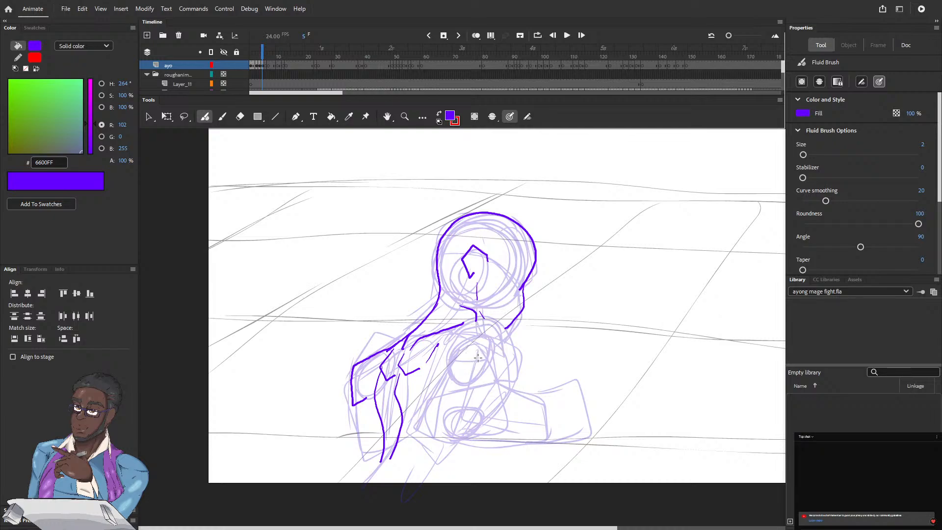
# Ink the near shoulder and upper arm on frame 5, including the muscle lines and both contours down to the elbow
pyautogui.moveTo(479, 355); pyautogui.dragTo(464, 364)
pyautogui.moveTo(465, 328); pyautogui.dragTo(447, 366)
pyautogui.moveTo(486, 353)
pyautogui.mouseDown()
pyautogui.moveTo(497, 346)
pyautogui.moveTo(499, 320)
pyautogui.moveTo(465, 326)
pyautogui.moveTo(443, 367)
pyautogui.mouseUp()
pyautogui.moveTo(440, 381); pyautogui.dragTo(431, 439)
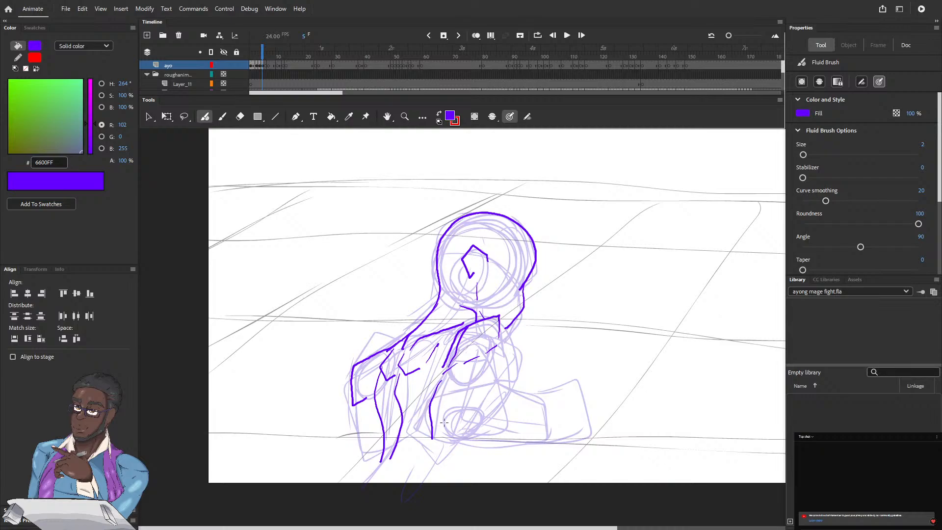
pyautogui.moveTo(500, 320)
pyautogui.mouseDown()
pyautogui.moveTo(510, 352)
pyautogui.moveTo(500, 375)
pyautogui.mouseUp()
pyautogui.moveTo(491, 356); pyautogui.dragTo(491, 391)
# Ink the bent near forearm on frame 5 from the elbow to the wrist, including its upper and lower edges
pyautogui.moveTo(498, 397)
pyautogui.mouseDown()
pyautogui.moveTo(540, 411)
pyautogui.moveTo(544, 443)
pyautogui.moveTo(433, 433)
pyautogui.mouseUp()
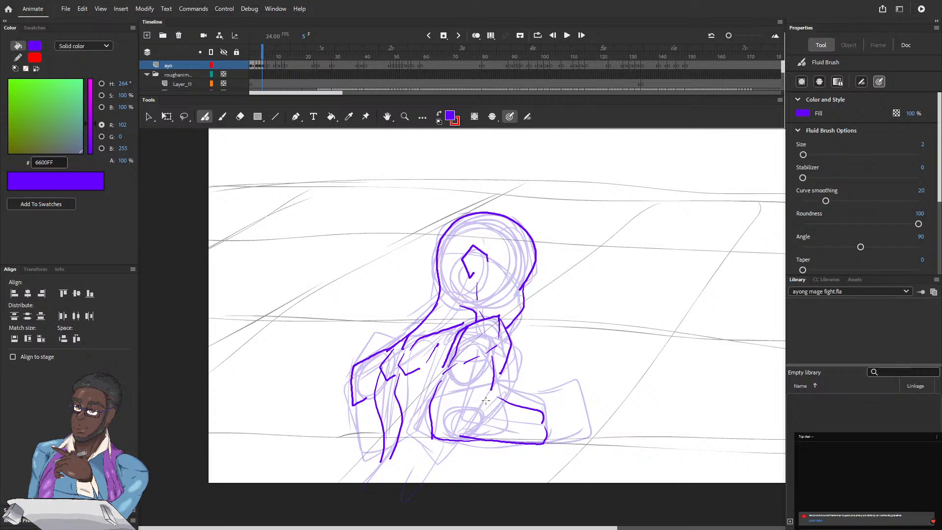
pyautogui.moveTo(487, 399)
pyautogui.mouseDown()
pyautogui.moveTo(448, 411)
pyautogui.moveTo(447, 429)
pyautogui.mouseUp()
pyautogui.moveTo(485, 403); pyautogui.dragTo(528, 412)
# Ink the waist and hip lines below the elbow on frame 5 and the outer body contour down from the far shoulder
pyautogui.moveTo(431, 445)
pyautogui.mouseDown()
pyautogui.moveTo(421, 488)
pyautogui.moveTo(444, 448)
pyautogui.moveTo(461, 440)
pyautogui.mouseUp()
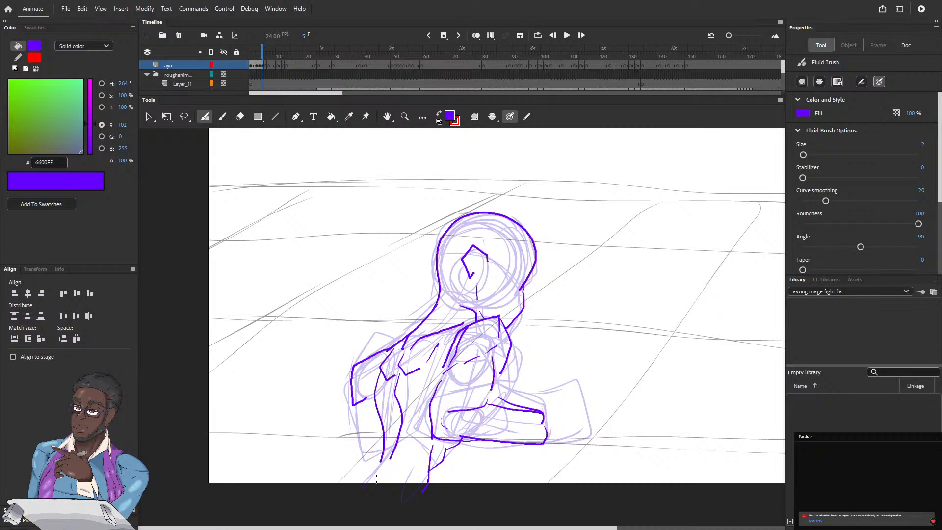
pyautogui.moveTo(401, 459)
pyautogui.mouseDown()
pyautogui.moveTo(362, 484)
pyautogui.moveTo(367, 458)
pyautogui.moveTo(330, 485)
pyautogui.mouseUp()
pyautogui.moveTo(361, 457); pyautogui.dragTo(382, 433)
pyautogui.moveTo(353, 407); pyautogui.dragTo(362, 455)
pyautogui.moveTo(347, 395)
pyautogui.mouseDown()
pyautogui.moveTo(350, 417)
pyautogui.moveTo(351, 383)
pyautogui.mouseUp()
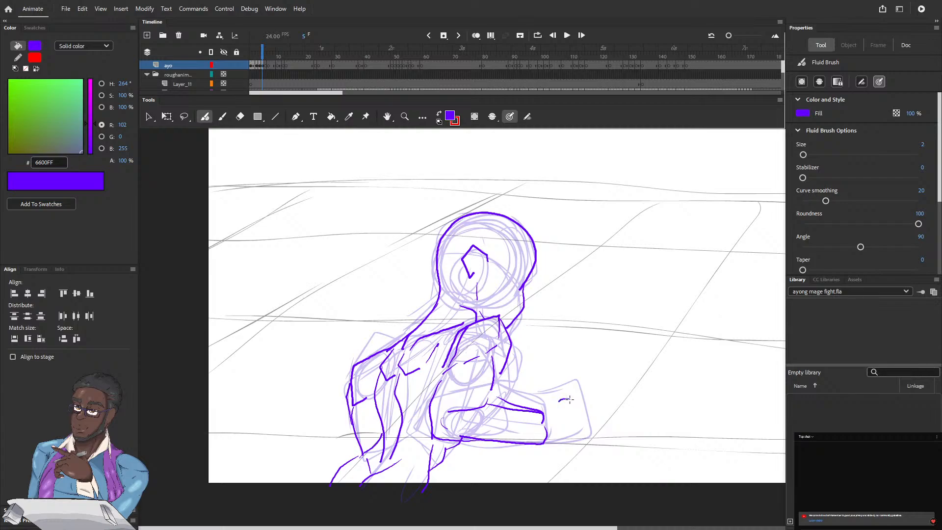
# Ink the outline of the fist at the end of the near forearm on frame 5
pyautogui.moveTo(569, 399); pyautogui.dragTo(549, 406)
pyautogui.moveTo(578, 393)
pyautogui.mouseDown()
pyautogui.moveTo(568, 438)
pyautogui.moveTo(543, 438)
pyautogui.mouseUp()
pyautogui.moveTo(551, 397); pyautogui.dragTo(537, 409)
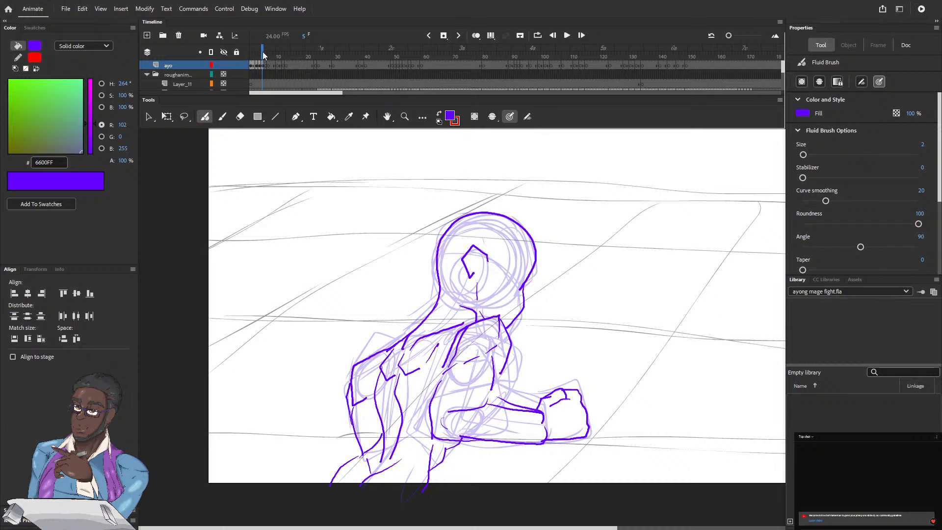
# Go to frame 6 and ink both collarbones and the outer chest contour beside the outstretched arm
pyautogui.moveTo(262, 55); pyautogui.dragTo(265, 55)
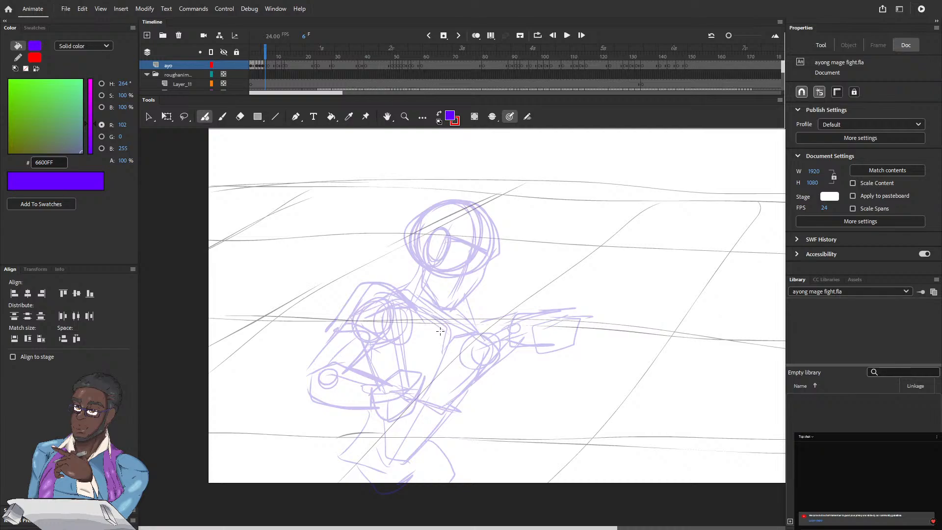
pyautogui.moveTo(442, 338)
pyautogui.mouseDown()
pyautogui.moveTo(443, 324)
pyautogui.moveTo(406, 292)
pyautogui.mouseUp()
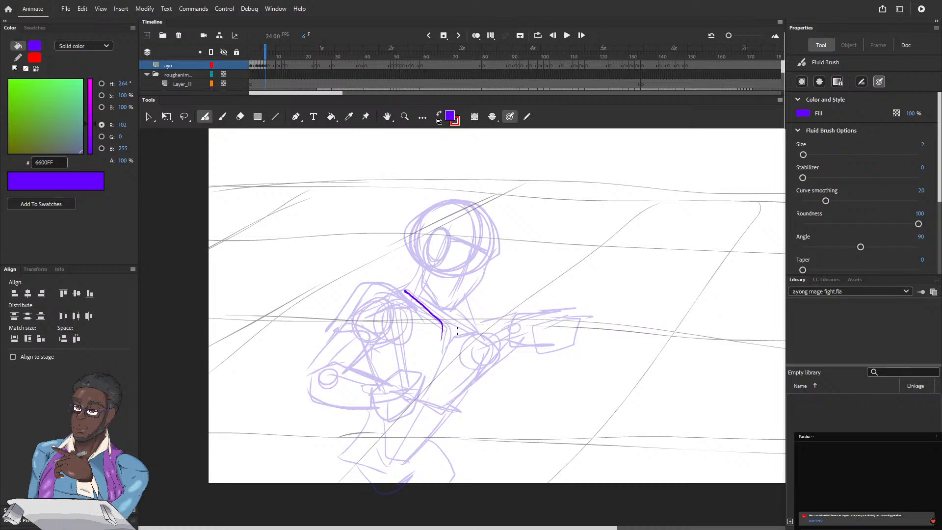
pyautogui.moveTo(449, 332)
pyautogui.mouseDown()
pyautogui.moveTo(443, 341)
pyautogui.moveTo(469, 323)
pyautogui.mouseUp()
pyautogui.moveTo(484, 332)
pyautogui.mouseDown()
pyautogui.moveTo(482, 365)
pyautogui.moveTo(466, 384)
pyautogui.mouseUp()
# Ink the shoulder and upper arm of the bent arm on frame 6, with both contours down to the elbow
pyautogui.moveTo(346, 318)
pyautogui.mouseDown()
pyautogui.moveTo(362, 295)
pyautogui.moveTo(394, 282)
pyautogui.moveTo(402, 307)
pyautogui.moveTo(387, 323)
pyautogui.mouseUp()
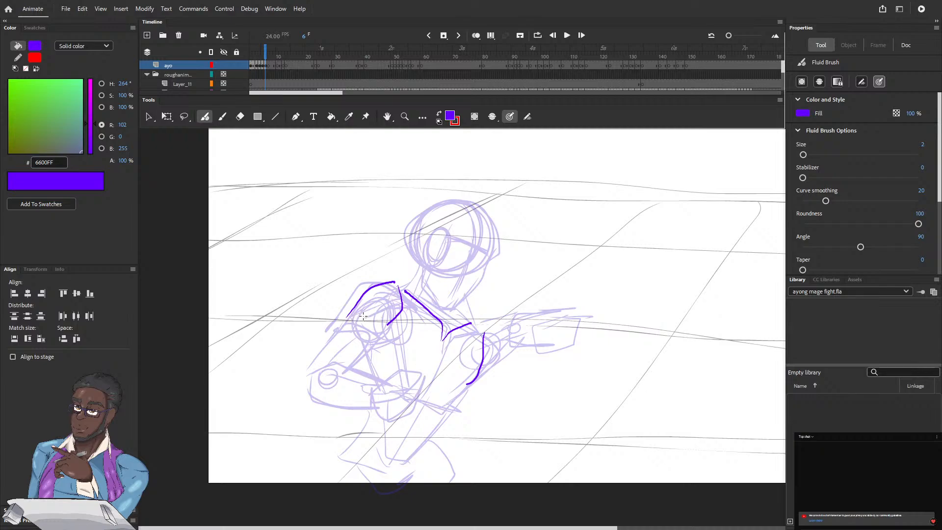
pyautogui.moveTo(347, 320); pyautogui.dragTo(367, 321)
pyautogui.moveTo(345, 321); pyautogui.dragTo(311, 376)
pyautogui.moveTo(322, 347); pyautogui.dragTo(305, 379)
pyautogui.moveTo(332, 330)
pyautogui.mouseDown()
pyautogui.moveTo(354, 293)
pyautogui.moveTo(372, 286)
pyautogui.moveTo(362, 298)
pyautogui.mouseUp()
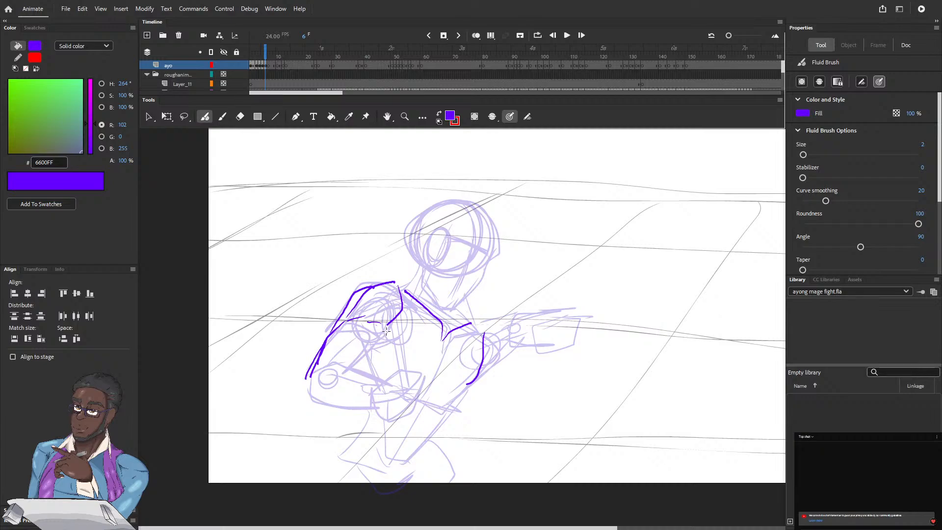
pyautogui.moveTo(384, 337)
pyautogui.mouseDown()
pyautogui.moveTo(390, 322)
pyautogui.moveTo(351, 370)
pyautogui.mouseUp()
# Ink the upper and lower edges of the bent forearm on frame 6 and the top edge of its hand
pyautogui.moveTo(368, 376)
pyautogui.mouseDown()
pyautogui.moveTo(387, 381)
pyautogui.moveTo(335, 363)
pyautogui.moveTo(312, 378)
pyautogui.mouseUp()
pyautogui.moveTo(309, 376)
pyautogui.mouseDown()
pyautogui.moveTo(307, 389)
pyautogui.moveTo(376, 409)
pyautogui.mouseUp()
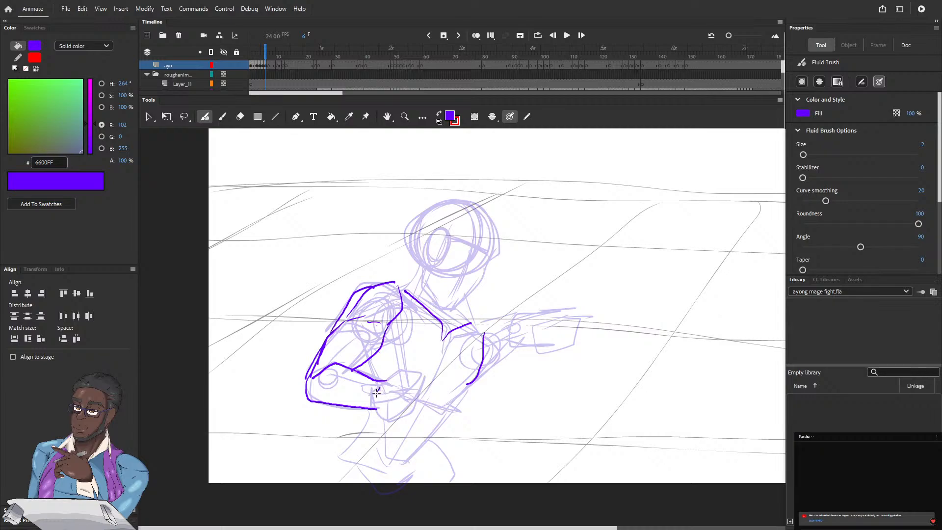
pyautogui.moveTo(379, 386); pyautogui.dragTo(421, 373)
pyautogui.moveTo(386, 394)
pyautogui.mouseDown()
pyautogui.moveTo(370, 412)
pyautogui.moveTo(395, 417)
pyautogui.mouseUp()
pyautogui.moveTo(410, 386); pyautogui.dragTo(396, 418)
pyautogui.moveTo(413, 384); pyautogui.dragTo(401, 412)
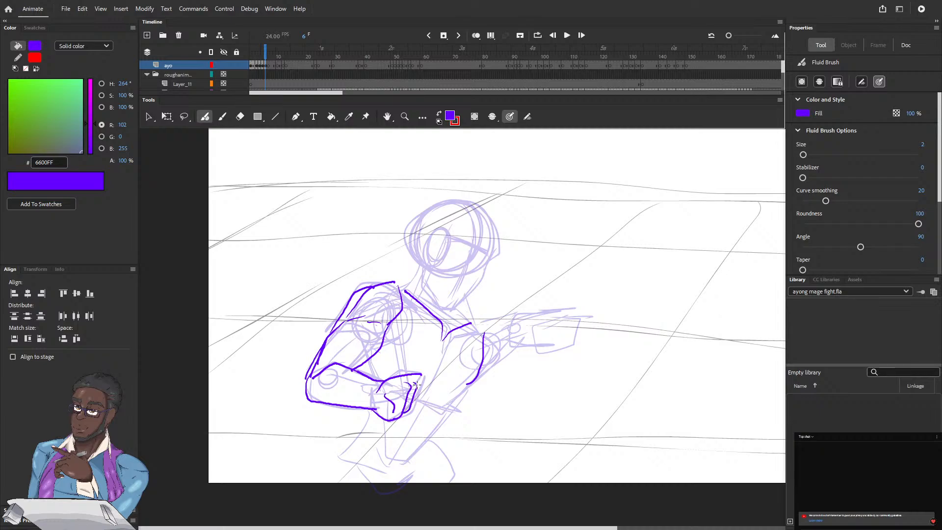
pyautogui.moveTo(420, 376)
pyautogui.mouseDown()
pyautogui.moveTo(412, 405)
pyautogui.moveTo(430, 374)
pyautogui.moveTo(419, 391)
pyautogui.mouseUp()
pyautogui.press('super')
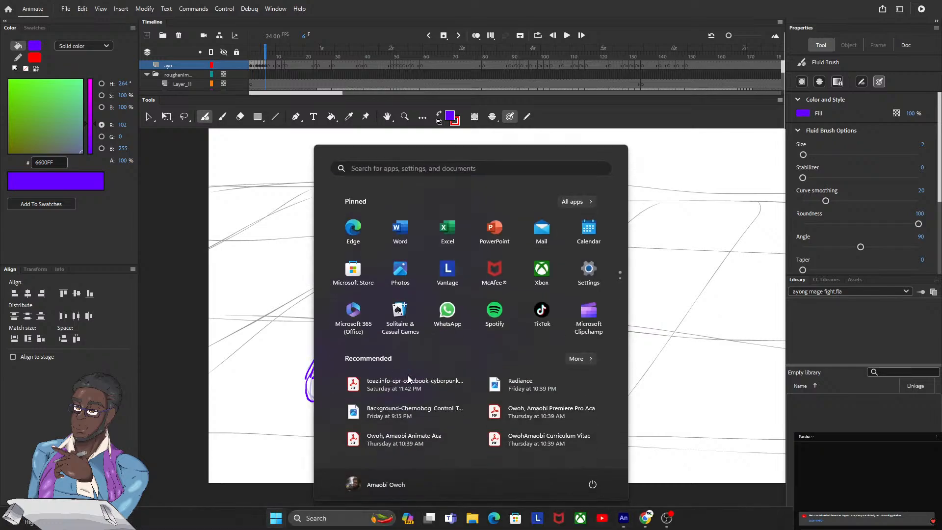
pyautogui.press('super')
pyautogui.hotkey('ctrl', 'z')
pyautogui.hotkey('ctrl', 'z')
pyautogui.hotkey('ctrl', 'z')
pyautogui.hotkey('ctrl', 'z')
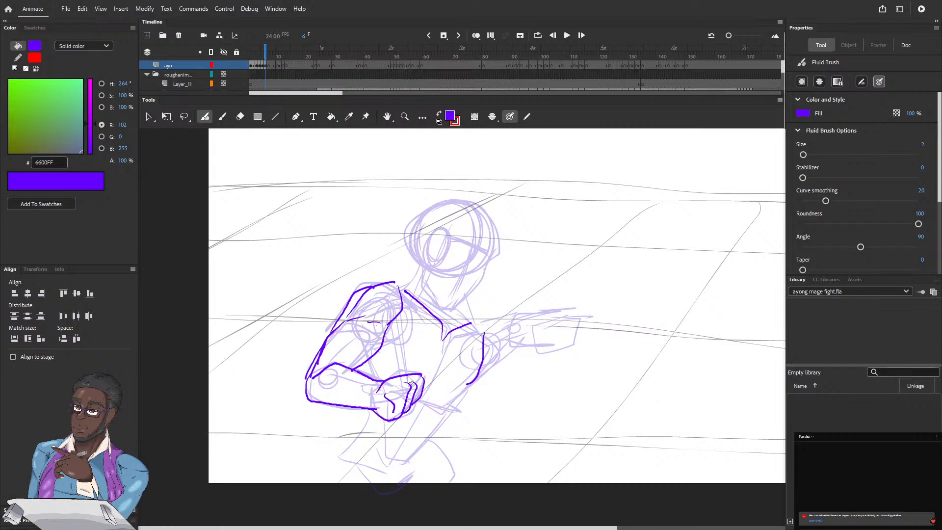
pyautogui.hotkey('ctrl', 'z')
pyautogui.hotkey('ctrl', 'z')
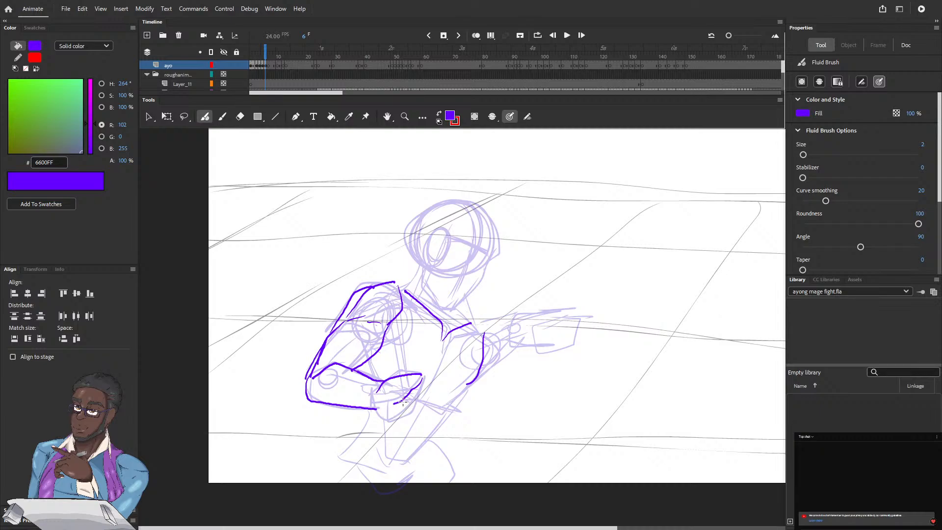
# Ink the fingers and underside of the fist at the end of the bent forearm on frame 6
pyautogui.moveTo(411, 395); pyautogui.dragTo(391, 421)
pyautogui.moveTo(414, 391)
pyautogui.mouseDown()
pyautogui.moveTo(406, 412)
pyautogui.moveTo(420, 374)
pyautogui.moveTo(413, 396)
pyautogui.mouseUp()
pyautogui.moveTo(382, 416)
pyautogui.mouseDown()
pyautogui.moveTo(375, 409)
pyautogui.moveTo(385, 418)
pyautogui.moveTo(389, 404)
pyautogui.mouseUp()
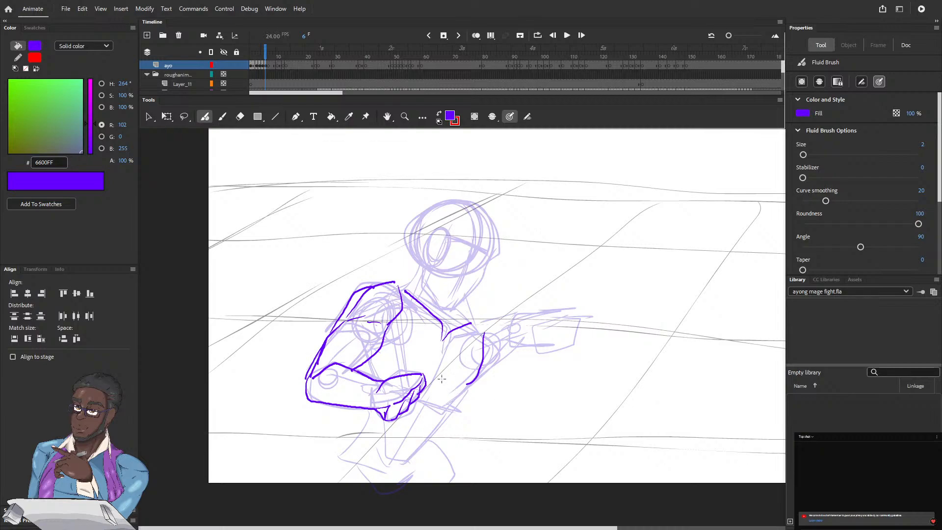
# Ink the chest's centre and lower edges and the waist contours down to the hips on frame 6
pyautogui.moveTo(441, 341)
pyautogui.mouseDown()
pyautogui.moveTo(430, 389)
pyautogui.moveTo(457, 385)
pyautogui.mouseUp()
pyautogui.moveTo(390, 328); pyautogui.dragTo(391, 374)
pyautogui.moveTo(423, 395); pyautogui.dragTo(469, 384)
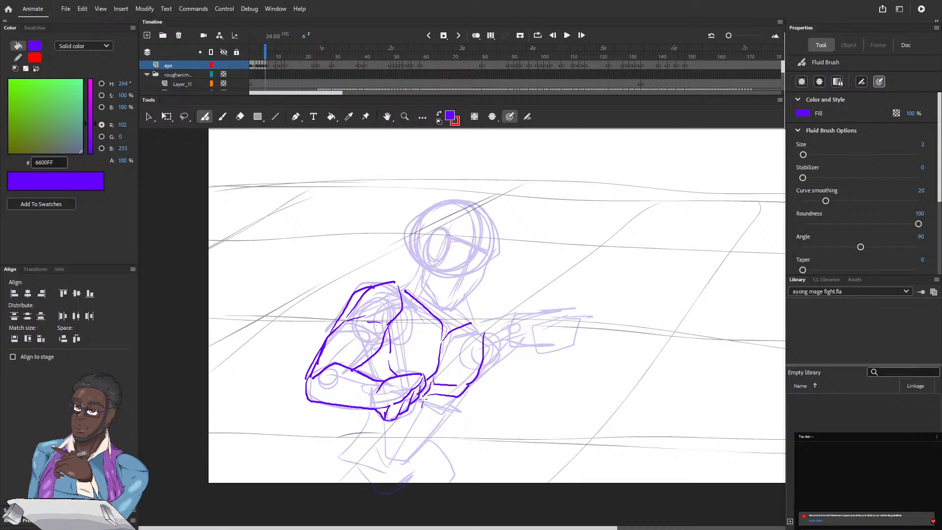
pyautogui.moveTo(422, 401)
pyautogui.mouseDown()
pyautogui.moveTo(392, 459)
pyautogui.moveTo(381, 457)
pyautogui.moveTo(408, 460)
pyautogui.mouseUp()
pyautogui.moveTo(450, 400); pyautogui.dragTo(414, 456)
pyautogui.moveTo(369, 411)
pyautogui.mouseDown()
pyautogui.moveTo(354, 443)
pyautogui.moveTo(363, 455)
pyautogui.mouseUp()
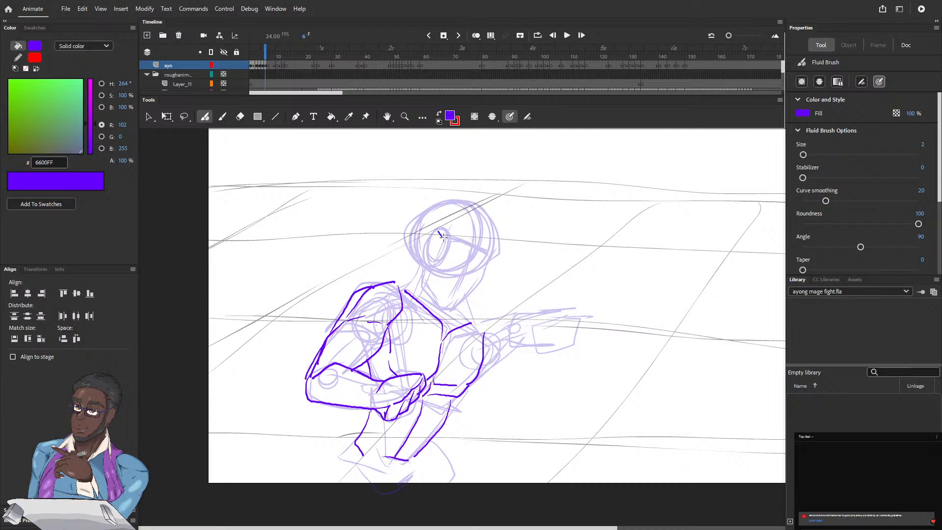
# Ink the head on frame 6 with its ear, jaw and skull outline, plus both neck lines down to the shoulders
pyautogui.moveTo(443, 237)
pyautogui.mouseDown()
pyautogui.moveTo(422, 245)
pyautogui.moveTo(425, 287)
pyautogui.moveTo(439, 308)
pyautogui.moveTo(455, 310)
pyautogui.moveTo(489, 253)
pyautogui.mouseUp()
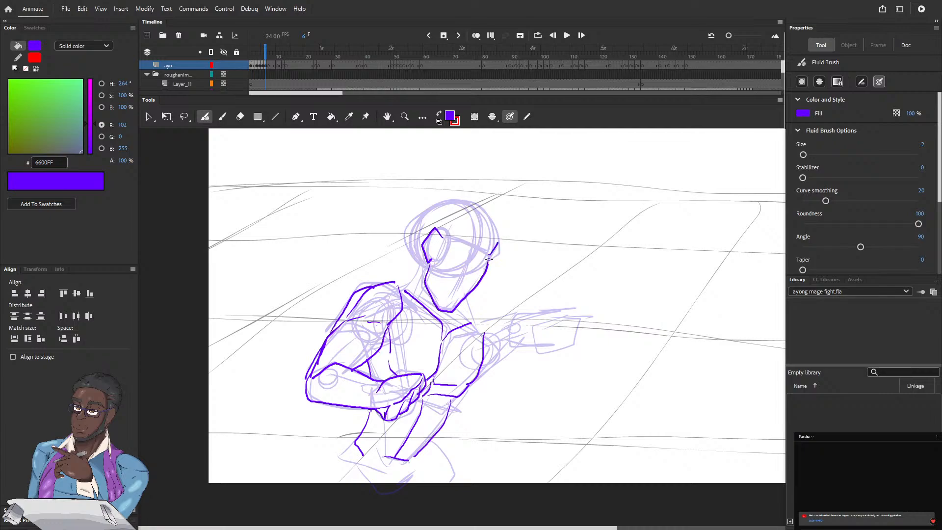
pyautogui.moveTo(499, 243)
pyautogui.mouseDown()
pyautogui.moveTo(485, 201)
pyautogui.moveTo(467, 194)
pyautogui.moveTo(438, 201)
pyautogui.mouseUp()
pyautogui.hotkey('ctrl', 'z')
pyautogui.moveTo(489, 257)
pyautogui.mouseDown()
pyautogui.moveTo(495, 231)
pyautogui.moveTo(481, 205)
pyautogui.moveTo(442, 193)
pyautogui.moveTo(410, 216)
pyautogui.moveTo(419, 261)
pyautogui.moveTo(405, 286)
pyautogui.moveTo(410, 280)
pyautogui.moveTo(390, 280)
pyautogui.mouseUp()
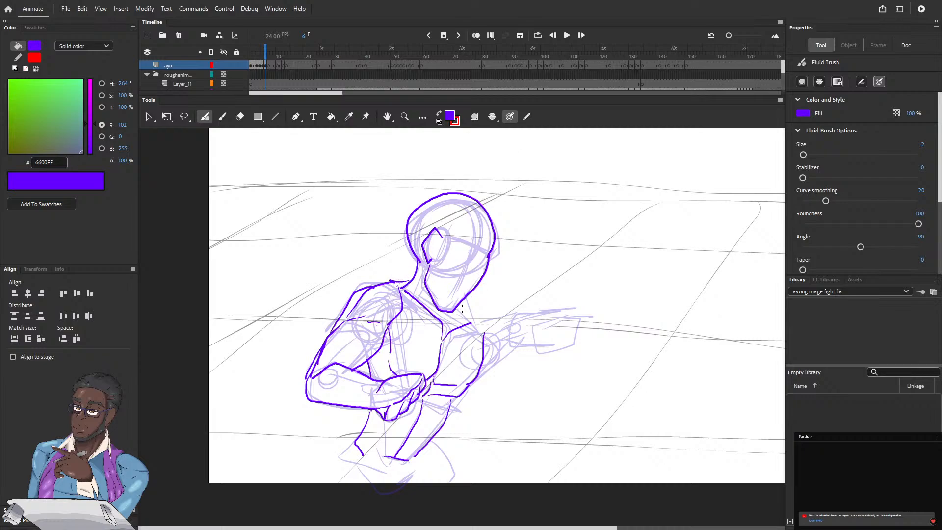
pyautogui.moveTo(460, 307); pyautogui.dragTo(476, 322)
# Ink the outstretched forearm and its fist on frame 6, including the thumb and finger lines
pyautogui.moveTo(561, 317)
pyautogui.mouseDown()
pyautogui.moveTo(515, 313)
pyautogui.moveTo(500, 330)
pyautogui.moveTo(505, 342)
pyautogui.moveTo(533, 339)
pyautogui.mouseUp()
pyautogui.moveTo(535, 325)
pyautogui.mouseDown()
pyautogui.moveTo(556, 319)
pyautogui.moveTo(547, 342)
pyautogui.moveTo(545, 321)
pyautogui.moveTo(545, 341)
pyautogui.moveTo(529, 333)
pyautogui.moveTo(546, 341)
pyautogui.moveTo(542, 349)
pyautogui.mouseUp()
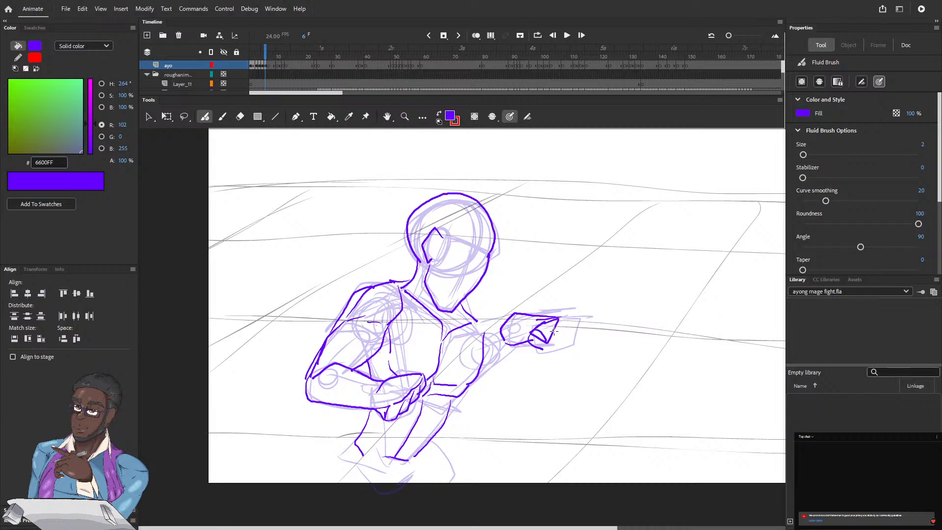
pyautogui.moveTo(548, 323)
pyautogui.mouseDown()
pyautogui.moveTo(562, 318)
pyautogui.moveTo(554, 343)
pyautogui.moveTo(538, 349)
pyautogui.moveTo(576, 341)
pyautogui.moveTo(558, 347)
pyautogui.mouseUp()
pyautogui.moveTo(583, 317)
pyautogui.mouseDown()
pyautogui.moveTo(587, 331)
pyautogui.moveTo(573, 338)
pyautogui.moveTo(543, 336)
pyautogui.mouseUp()
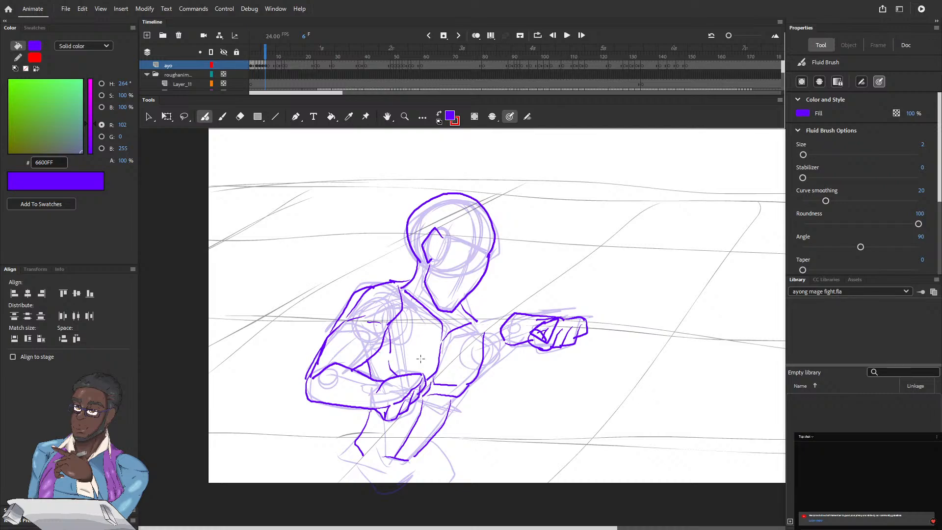
# Ink the hip and upper thigh lines on frame 6 and the upper contours of the outstretched arm
pyautogui.moveTo(420, 362)
pyautogui.mouseDown()
pyautogui.moveTo(444, 296)
pyautogui.moveTo(442, 265)
pyautogui.mouseUp()
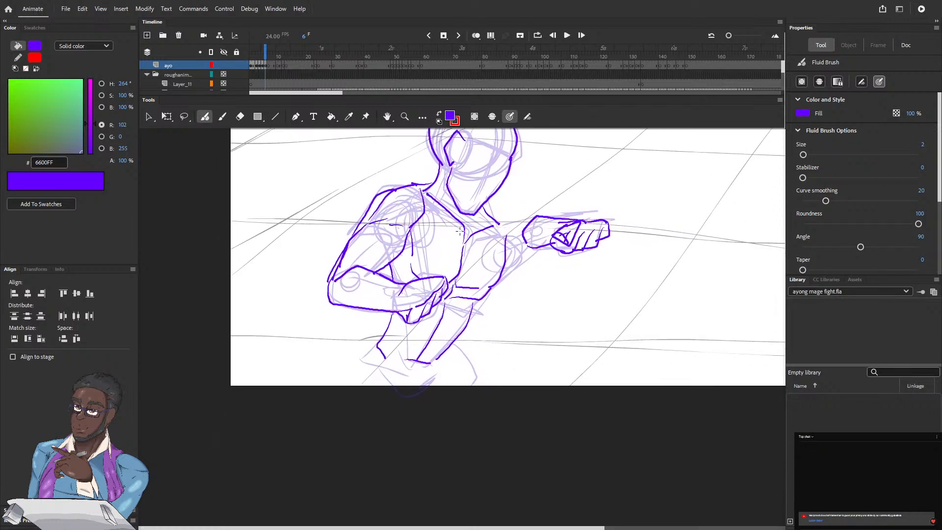
pyautogui.moveTo(414, 395); pyautogui.dragTo(441, 376)
pyautogui.moveTo(373, 367)
pyautogui.mouseDown()
pyautogui.moveTo(353, 393)
pyautogui.moveTo(377, 349)
pyautogui.moveTo(347, 392)
pyautogui.mouseUp()
pyautogui.moveTo(519, 223)
pyautogui.mouseDown()
pyautogui.moveTo(507, 246)
pyautogui.moveTo(530, 256)
pyautogui.moveTo(537, 248)
pyautogui.moveTo(500, 279)
pyautogui.mouseUp()
pyautogui.moveTo(498, 219); pyautogui.dragTo(515, 224)
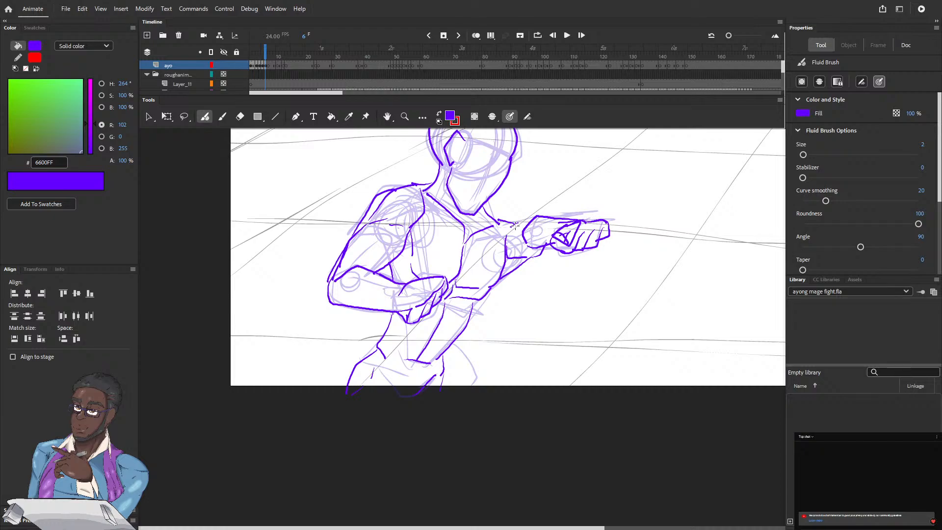
# Lock the rough animation folder, then lasso the outstretched forearm and fist on frame 6 and enlarge it to about 220 by 101 px
pyautogui.press('l')
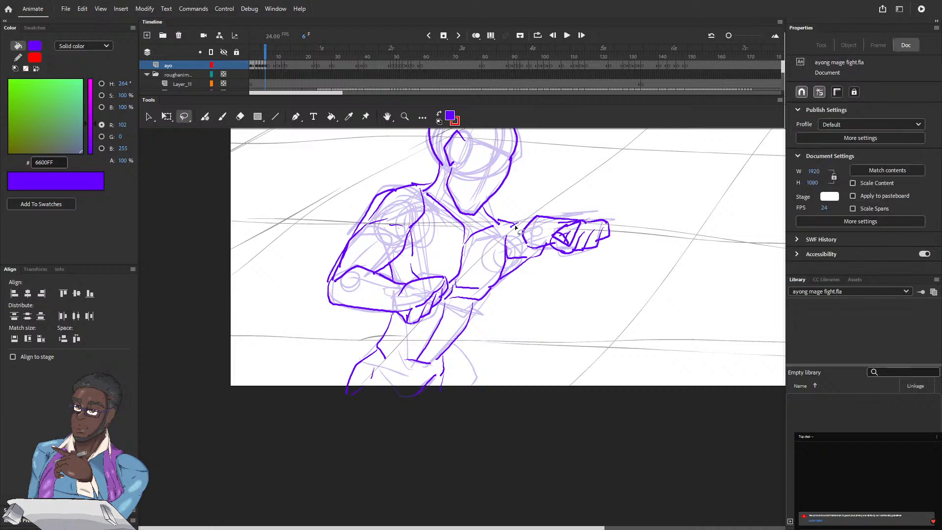
pyautogui.click(235, 74)
pyautogui.moveTo(523, 217)
pyautogui.mouseDown()
pyautogui.moveTo(522, 246)
pyautogui.moveTo(573, 256)
pyautogui.moveTo(606, 249)
pyautogui.moveTo(617, 231)
pyautogui.moveTo(537, 209)
pyautogui.mouseUp()
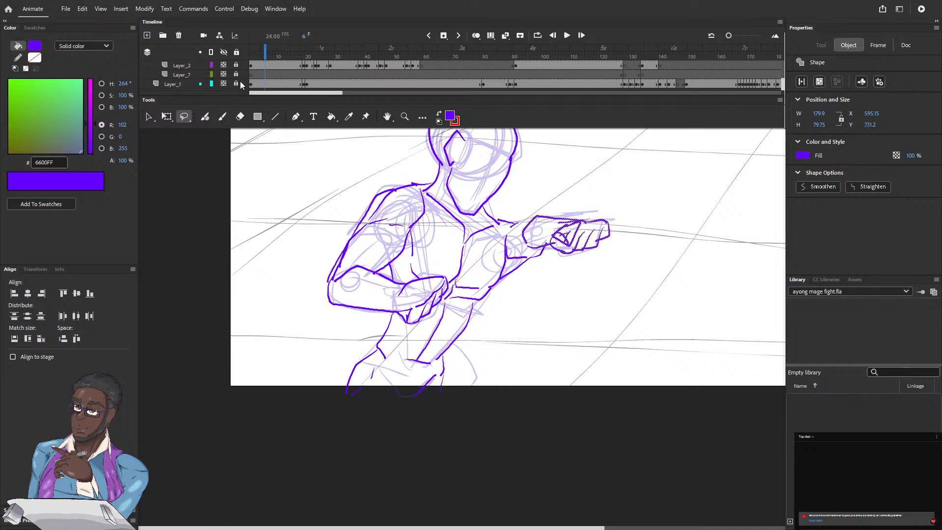
pyautogui.moveTo(782, 84); pyautogui.dragTo(789, 6)
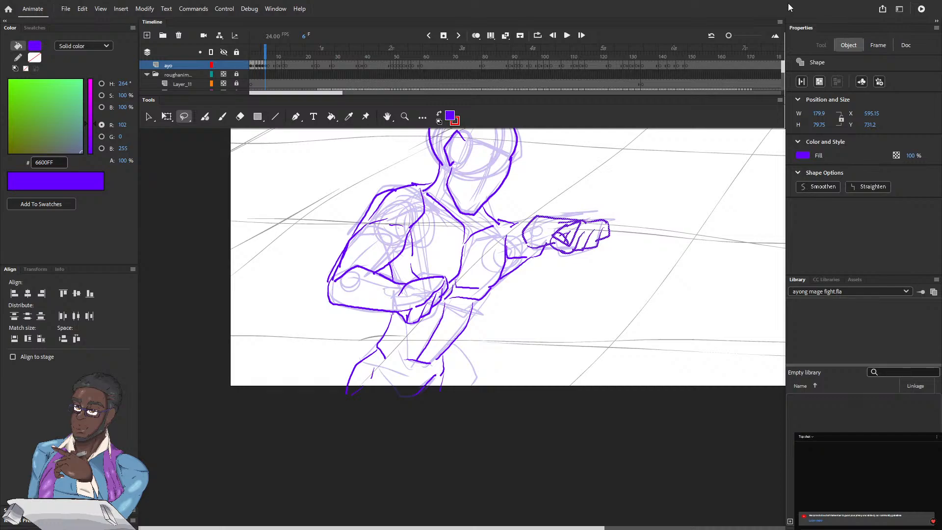
pyautogui.press('q')
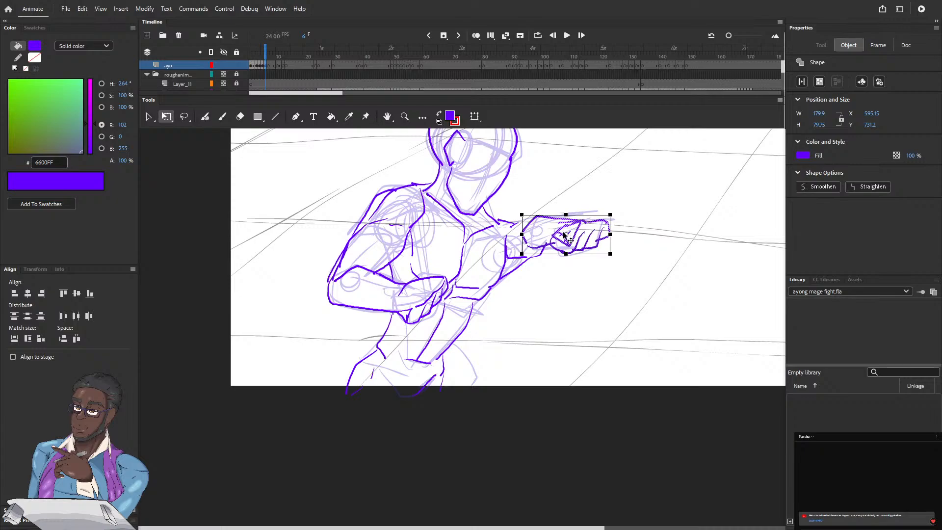
pyautogui.moveTo(565, 234); pyautogui.dragTo(522, 214)
pyautogui.moveTo(609, 253); pyautogui.dragTo(630, 264)
pyautogui.moveTo(534, 227)
pyautogui.mouseDown()
pyautogui.moveTo(541, 222)
pyautogui.moveTo(533, 222)
pyautogui.mouseUp()
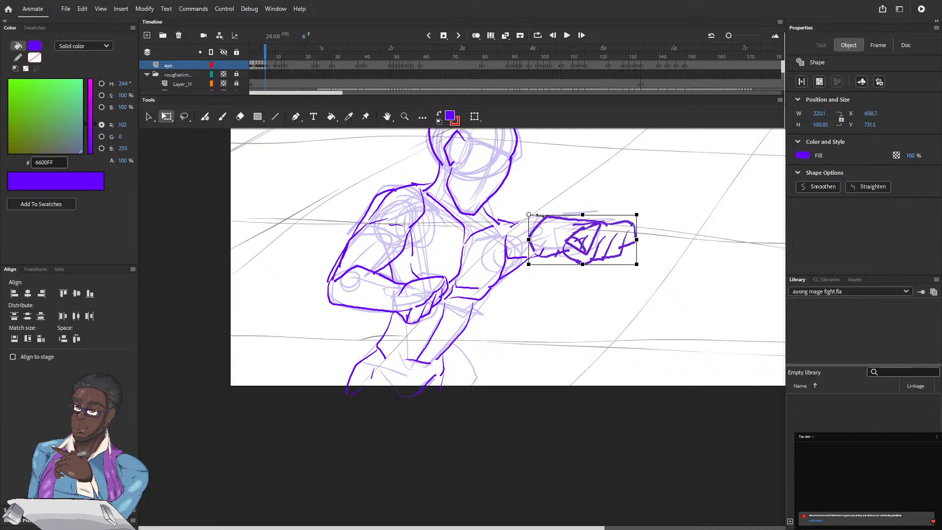
pyautogui.press('b')
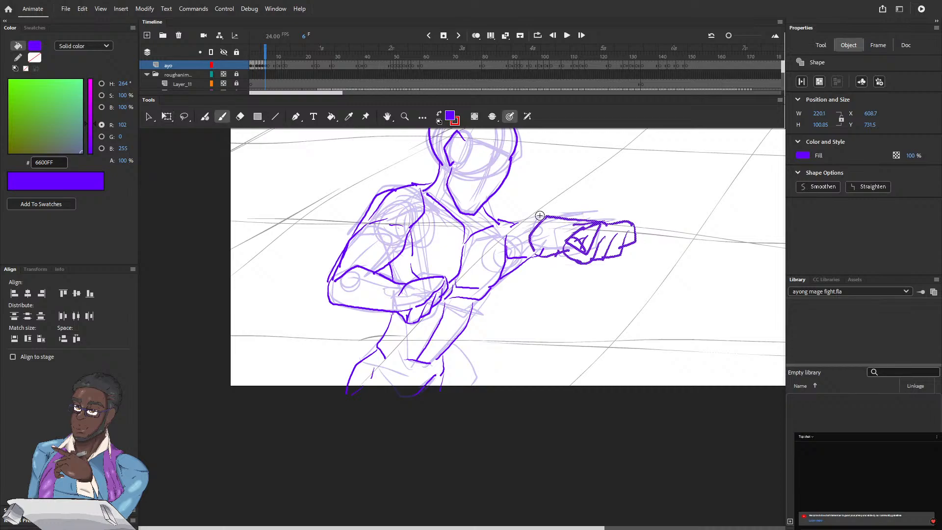
pyautogui.moveTo(541, 217); pyautogui.dragTo(529, 219)
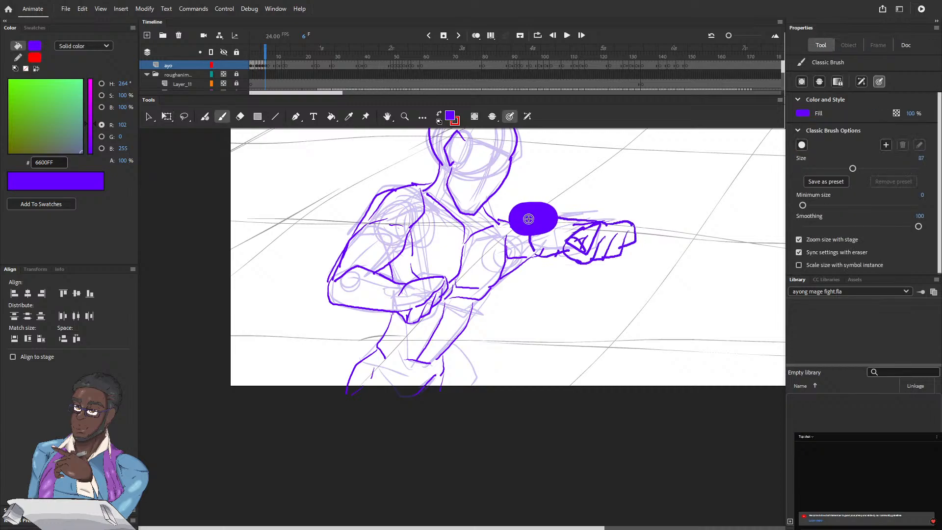
pyautogui.hotkey('ctrl', 'z')
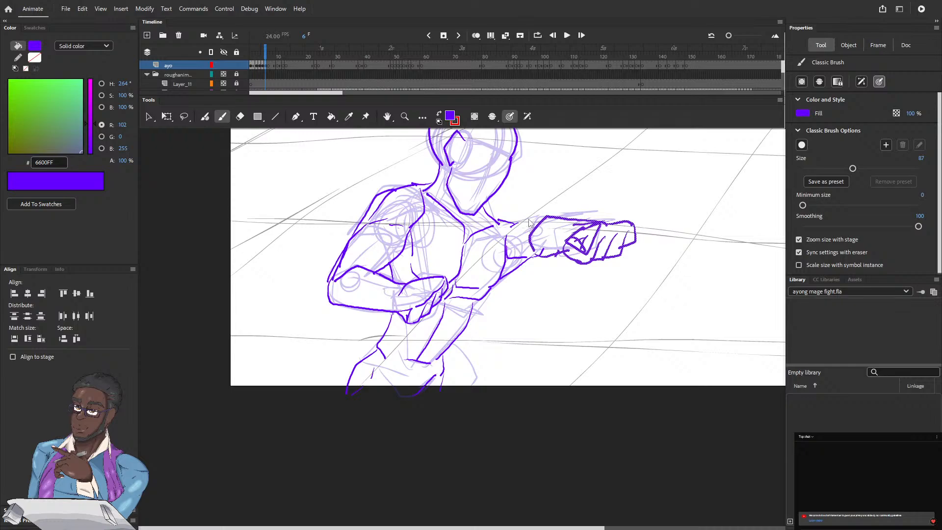
# Ink the upper and lower lines joining the enlarged forearm to the shoulder on frame 6 with the Fluid Brush
pyautogui.press('y')
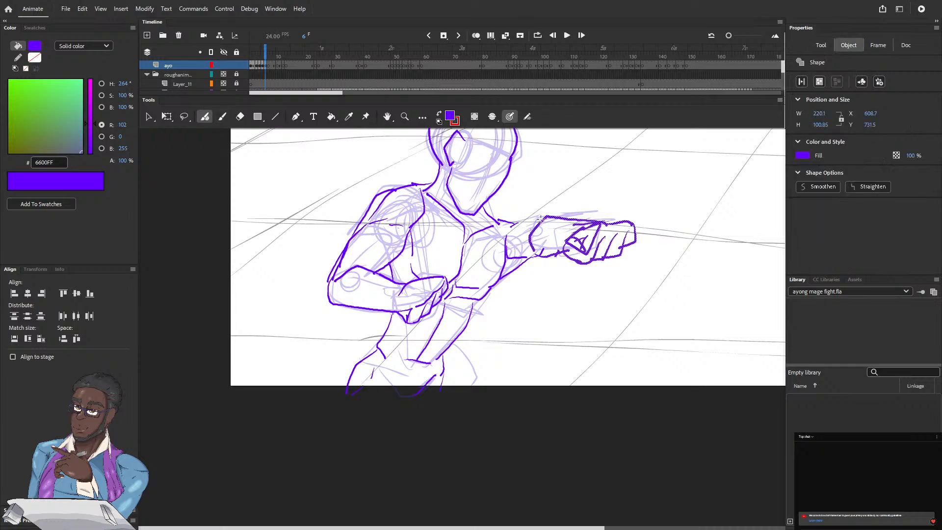
pyautogui.moveTo(541, 219); pyautogui.dragTo(499, 224)
pyautogui.moveTo(510, 257); pyautogui.dragTo(541, 254)
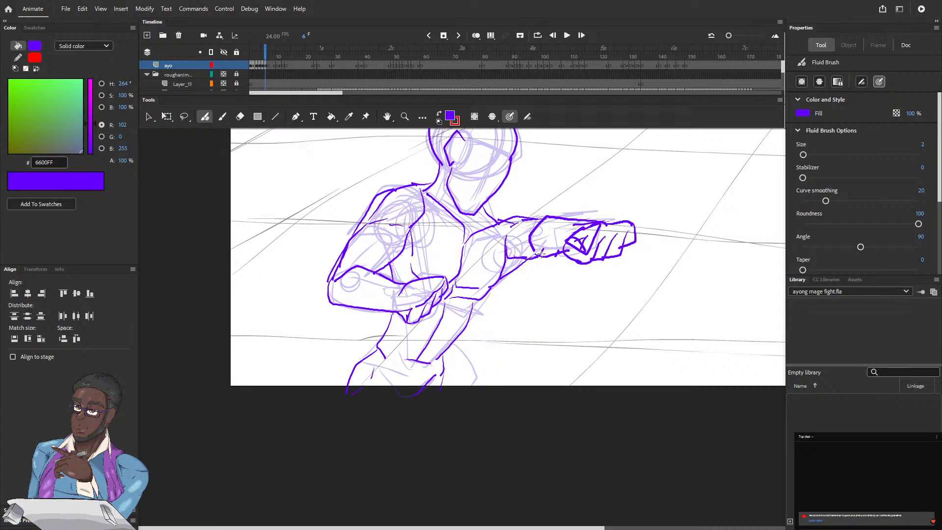
# Go to frame 7 and ink the head with its ear, jaw and skull outline, plus the neck
pyautogui.click(268, 54)
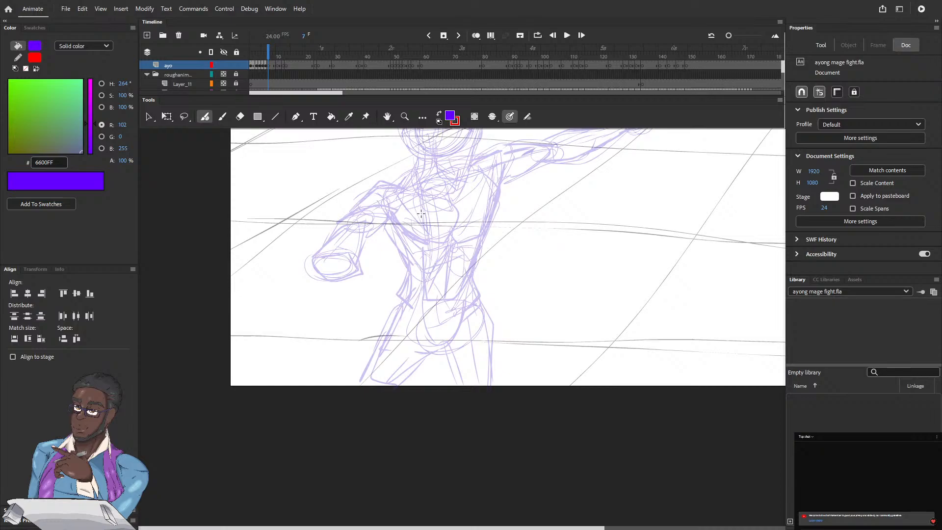
pyautogui.scroll(3, 415, 249)
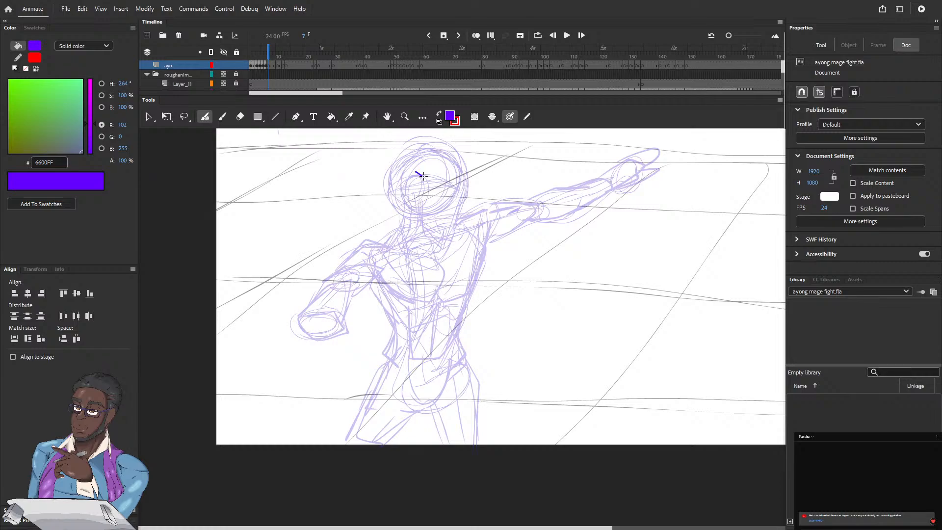
pyautogui.moveTo(423, 175)
pyautogui.mouseDown()
pyautogui.moveTo(404, 188)
pyautogui.moveTo(409, 206)
pyautogui.moveTo(416, 203)
pyautogui.mouseUp()
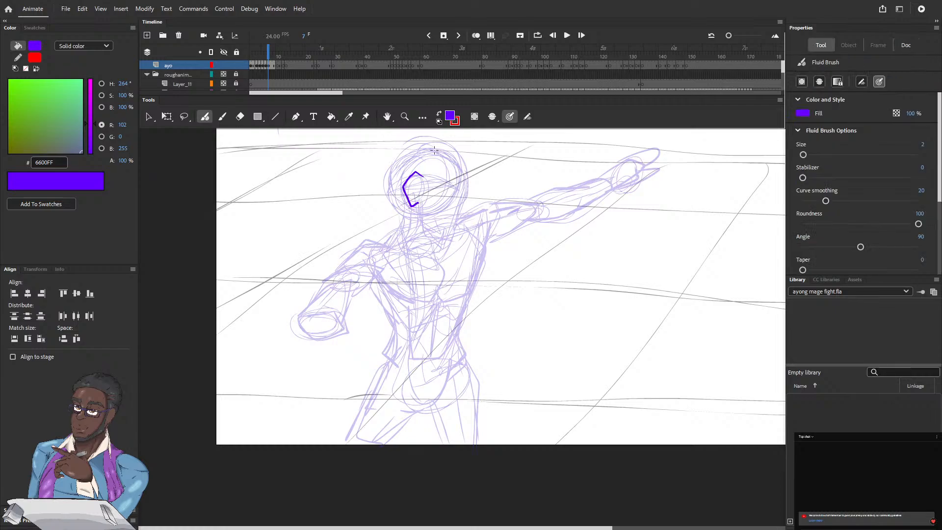
pyautogui.moveTo(490, 130); pyautogui.dragTo(477, 165)
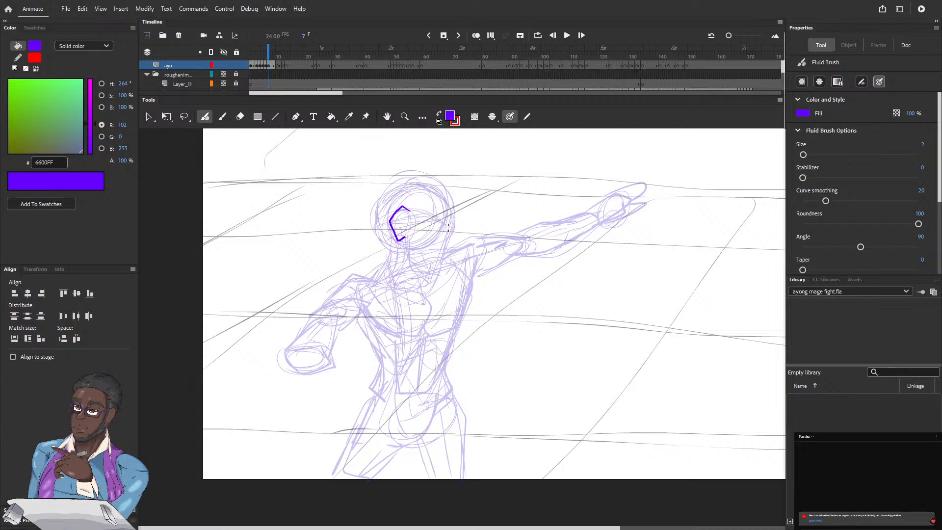
pyautogui.moveTo(449, 224); pyautogui.dragTo(433, 273)
pyautogui.moveTo(405, 243); pyautogui.dragTo(430, 272)
pyautogui.moveTo(371, 200)
pyautogui.mouseDown()
pyautogui.moveTo(390, 251)
pyautogui.moveTo(393, 182)
pyautogui.moveTo(421, 177)
pyautogui.moveTo(447, 192)
pyautogui.moveTo(448, 232)
pyautogui.mouseUp()
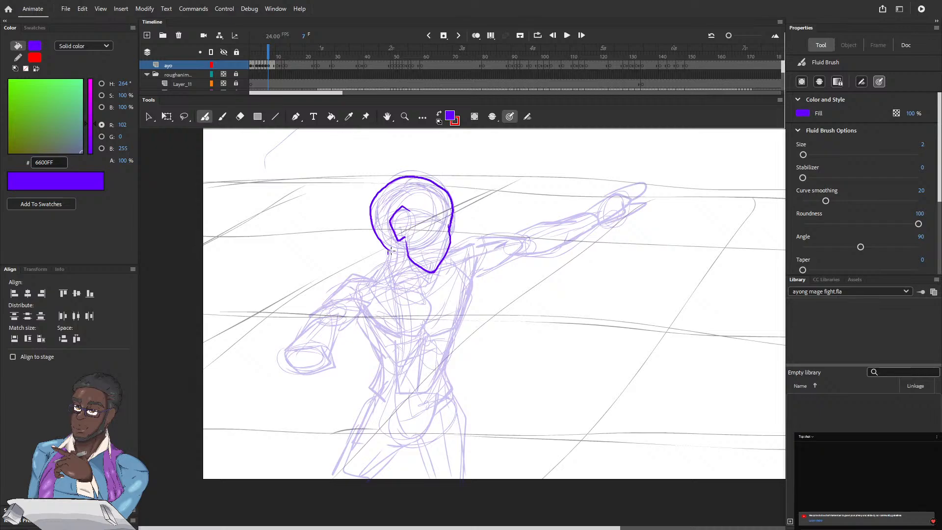
pyautogui.moveTo(390, 251)
pyautogui.mouseDown()
pyautogui.moveTo(391, 272)
pyautogui.moveTo(425, 296)
pyautogui.moveTo(431, 272)
pyautogui.mouseUp()
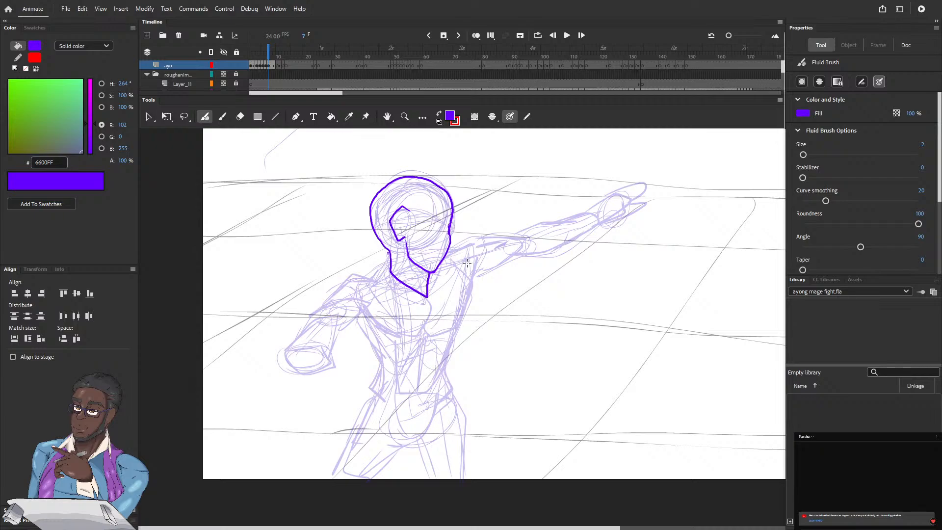
# Ink the chest on frame 7 with both pectoral outlines, the collarbones and the neck-to-shoulder line beside the lowered arm
pyautogui.moveTo(467, 260)
pyautogui.mouseDown()
pyautogui.moveTo(463, 312)
pyautogui.moveTo(427, 333)
pyautogui.moveTo(438, 332)
pyautogui.mouseUp()
pyautogui.moveTo(423, 295)
pyautogui.mouseDown()
pyautogui.moveTo(383, 283)
pyautogui.moveTo(431, 293)
pyautogui.moveTo(445, 272)
pyautogui.mouseUp()
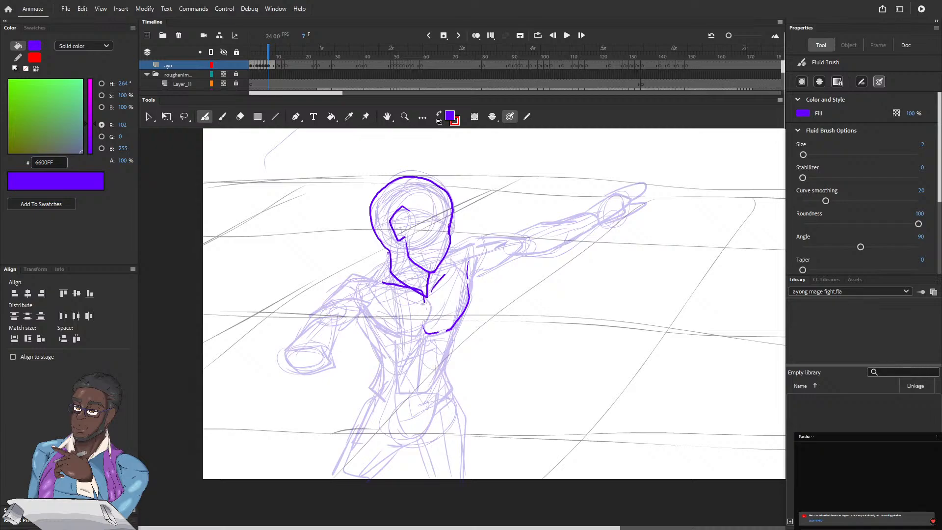
pyautogui.moveTo(425, 303)
pyautogui.mouseDown()
pyautogui.moveTo(425, 332)
pyautogui.moveTo(397, 336)
pyautogui.mouseUp()
pyautogui.moveTo(370, 297)
pyautogui.mouseDown()
pyautogui.moveTo(373, 324)
pyautogui.moveTo(397, 335)
pyautogui.mouseUp()
pyautogui.moveTo(374, 274)
pyautogui.mouseDown()
pyautogui.moveTo(382, 266)
pyautogui.moveTo(358, 276)
pyautogui.mouseUp()
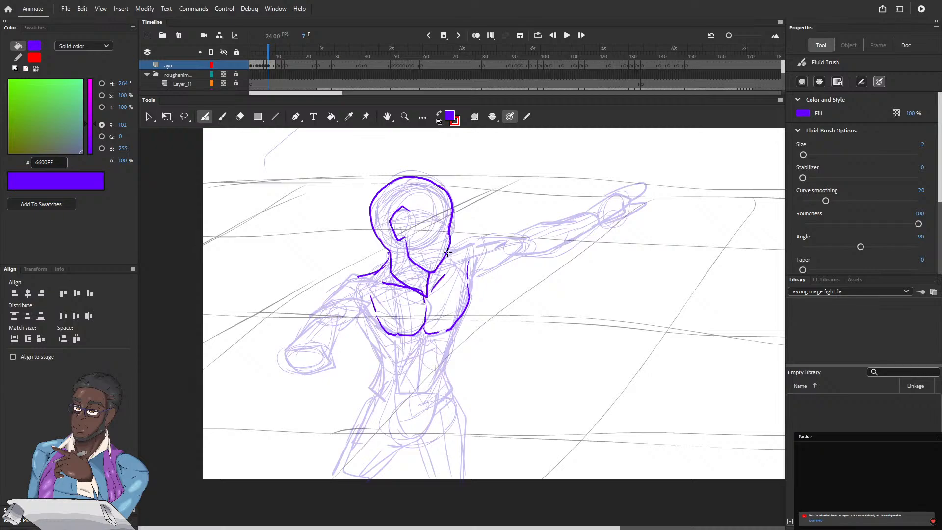
# Ink the outstretched arm on frame 7 from the shoulder through the upper arm and forearm to the open hand with its fingers
pyautogui.moveTo(447, 253); pyautogui.dragTo(473, 243)
pyautogui.moveTo(477, 240)
pyautogui.mouseDown()
pyautogui.moveTo(515, 238)
pyautogui.moveTo(510, 251)
pyautogui.moveTo(525, 256)
pyautogui.moveTo(491, 245)
pyautogui.moveTo(498, 241)
pyautogui.moveTo(478, 254)
pyautogui.moveTo(503, 265)
pyautogui.moveTo(471, 278)
pyautogui.moveTo(515, 255)
pyautogui.moveTo(465, 296)
pyautogui.mouseUp()
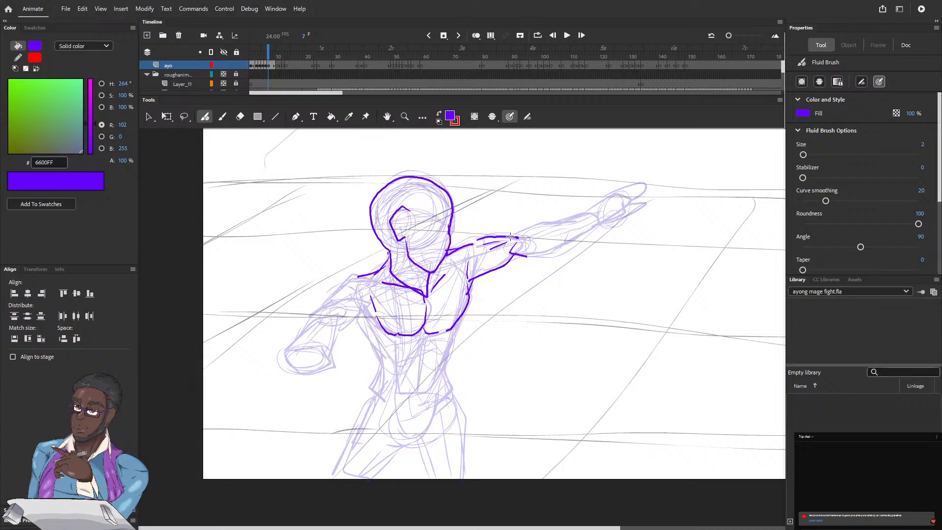
pyautogui.moveTo(514, 238); pyautogui.dragTo(572, 222)
pyautogui.moveTo(519, 254); pyautogui.dragTo(599, 221)
pyautogui.moveTo(590, 212); pyautogui.dragTo(561, 221)
pyautogui.moveTo(582, 212)
pyautogui.mouseDown()
pyautogui.moveTo(616, 194)
pyautogui.moveTo(631, 199)
pyautogui.moveTo(644, 185)
pyautogui.mouseUp()
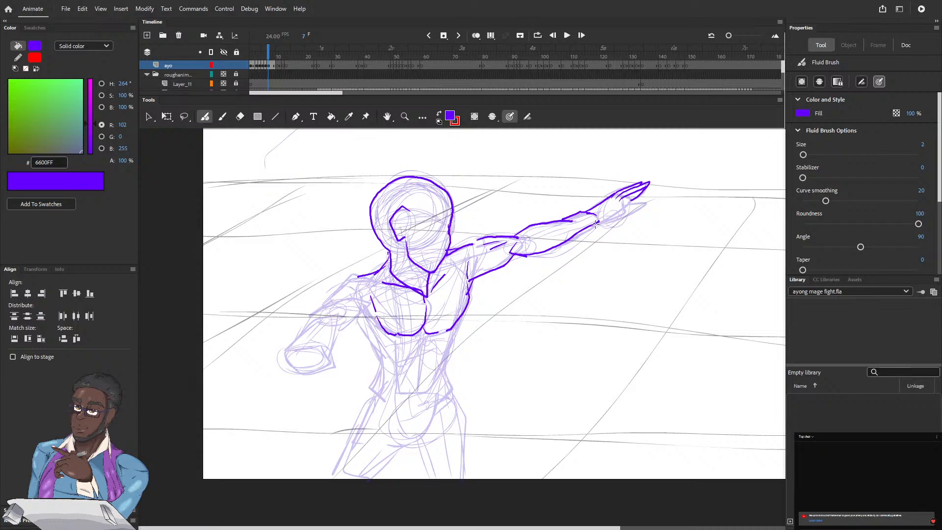
pyautogui.moveTo(600, 223)
pyautogui.mouseDown()
pyautogui.moveTo(639, 207)
pyautogui.moveTo(620, 210)
pyautogui.mouseUp()
# Ink the torso below the chest on frame 7: lower rib edges, both waist contours, abdominal lines and the crotch curve
pyautogui.moveTo(425, 331)
pyautogui.mouseDown()
pyautogui.moveTo(418, 346)
pyautogui.moveTo(386, 342)
pyautogui.mouseUp()
pyautogui.moveTo(446, 348); pyautogui.dragTo(452, 329)
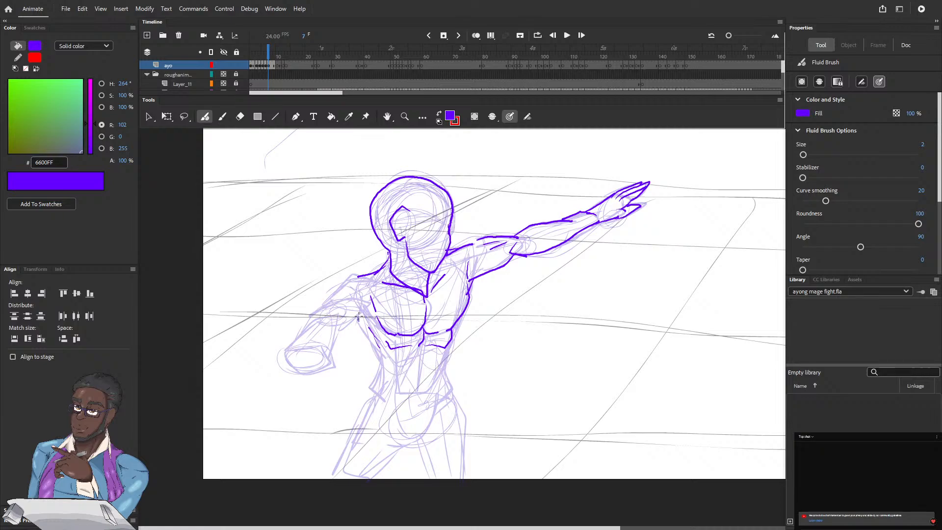
pyautogui.moveTo(358, 317)
pyautogui.mouseDown()
pyautogui.moveTo(380, 365)
pyautogui.moveTo(374, 405)
pyautogui.mouseUp()
pyautogui.moveTo(403, 436); pyautogui.dragTo(434, 402)
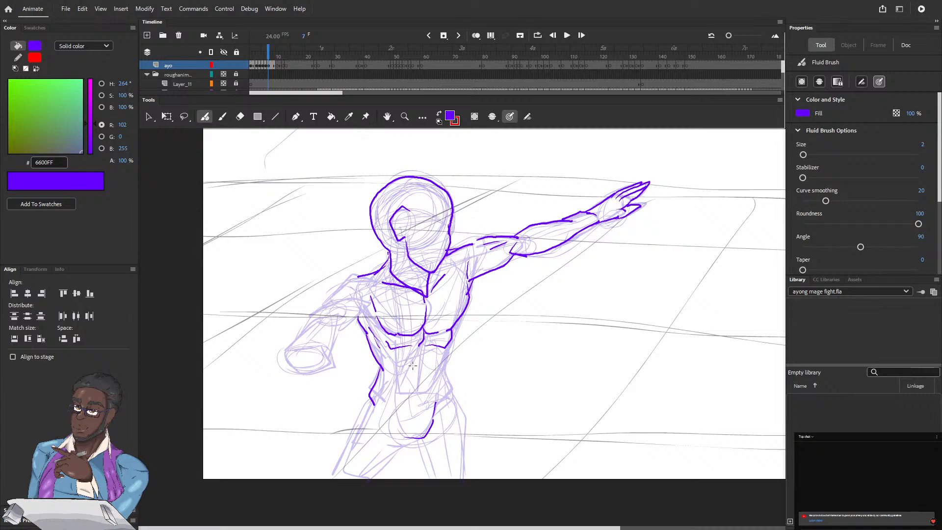
pyautogui.moveTo(419, 350); pyautogui.dragTo(417, 388)
pyautogui.moveTo(445, 348); pyautogui.dragTo(434, 390)
pyautogui.moveTo(391, 352); pyautogui.dragTo(398, 396)
pyautogui.moveTo(443, 367)
pyautogui.mouseDown()
pyautogui.moveTo(452, 391)
pyautogui.moveTo(443, 406)
pyautogui.mouseUp()
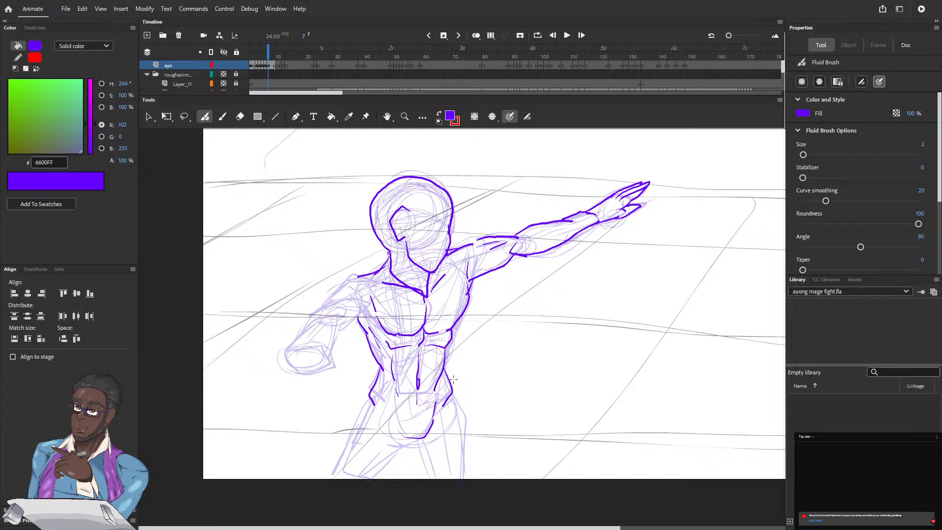
# Ink the hips and the outer and inner contours of both thighs on frame 7 down to the stage's lower edge
pyautogui.moveTo(464, 356); pyautogui.dragTo(507, 271)
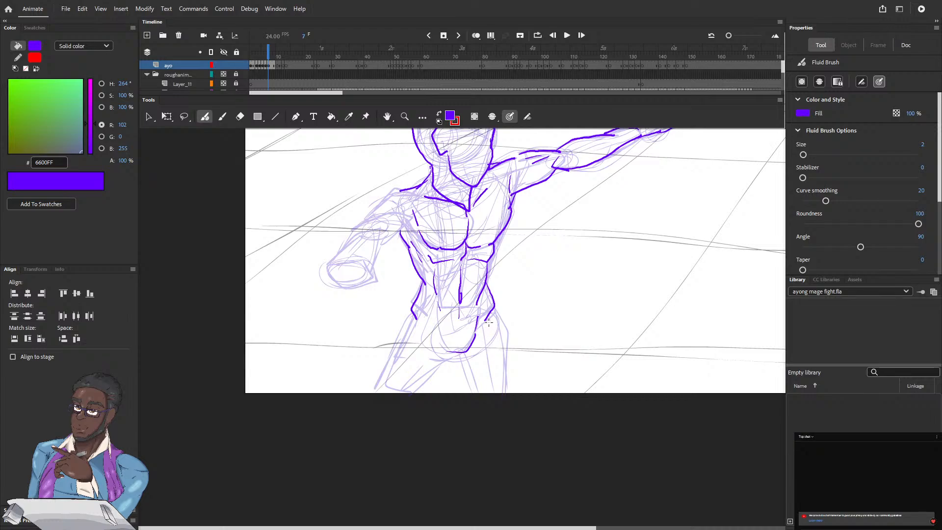
pyautogui.moveTo(491, 330); pyautogui.dragTo(493, 365)
pyautogui.moveTo(495, 316); pyautogui.dragTo(504, 393)
pyautogui.moveTo(501, 349); pyautogui.dragTo(493, 306)
pyautogui.moveTo(446, 359)
pyautogui.mouseDown()
pyautogui.moveTo(460, 362)
pyautogui.moveTo(473, 394)
pyautogui.mouseUp()
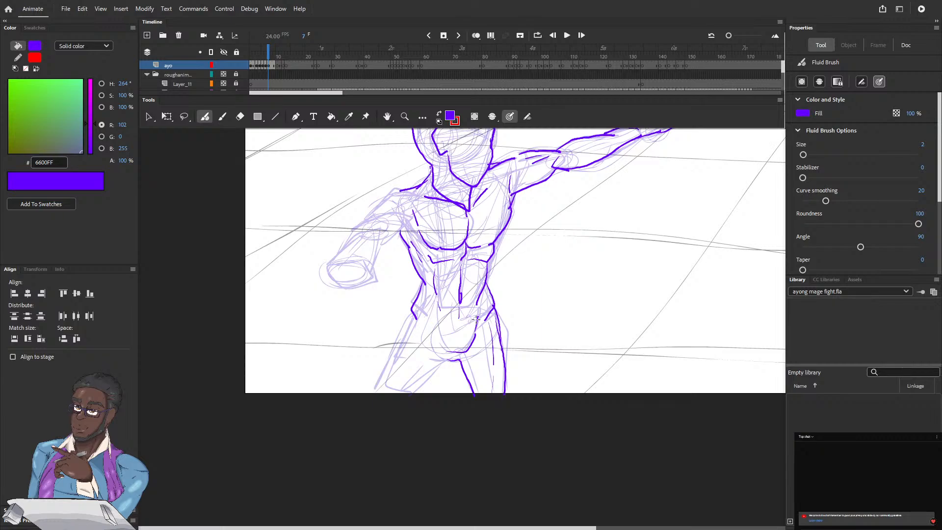
pyautogui.moveTo(415, 324); pyautogui.dragTo(382, 391)
pyautogui.moveTo(426, 350); pyautogui.dragTo(399, 390)
pyautogui.moveTo(445, 360); pyautogui.dragTo(409, 394)
pyautogui.moveTo(412, 313); pyautogui.dragTo(397, 356)
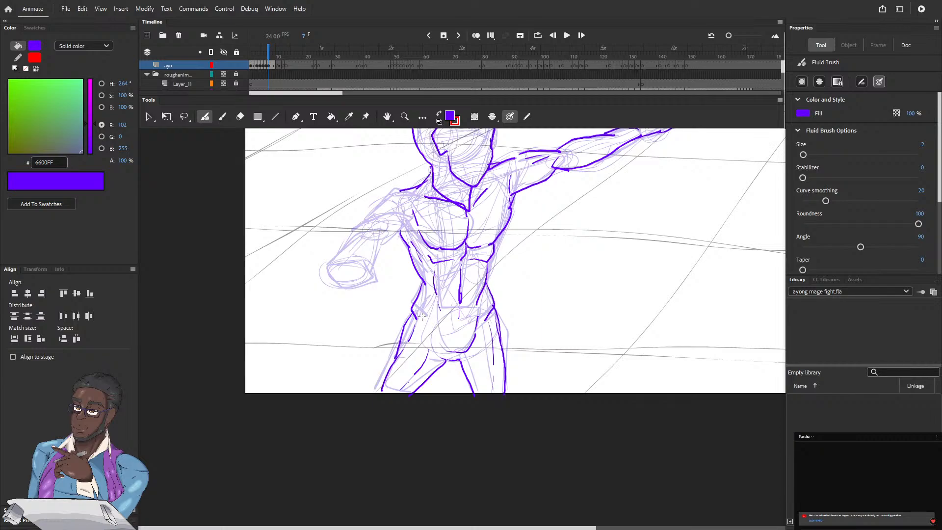
# Ink the lowered arm on frame 7 with its shoulder, upper arm, clenched fist with finger lines, and foreshortened forearm
pyautogui.moveTo(423, 199)
pyautogui.mouseDown()
pyautogui.moveTo(402, 258)
pyautogui.moveTo(400, 304)
pyautogui.mouseUp()
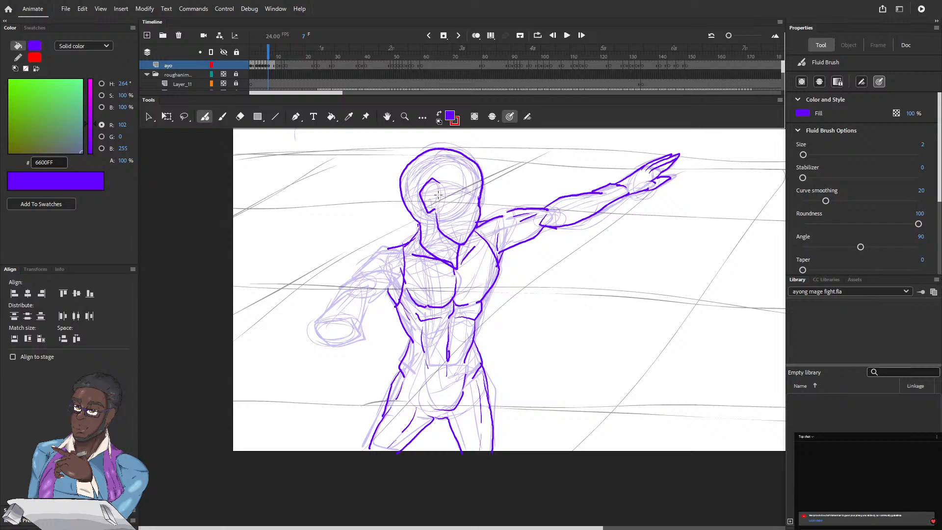
pyautogui.moveTo(381, 267)
pyautogui.mouseDown()
pyautogui.moveTo(345, 287)
pyautogui.moveTo(387, 246)
pyautogui.mouseUp()
pyautogui.moveTo(357, 325)
pyautogui.mouseDown()
pyautogui.moveTo(361, 338)
pyautogui.moveTo(337, 318)
pyautogui.moveTo(318, 323)
pyautogui.mouseUp()
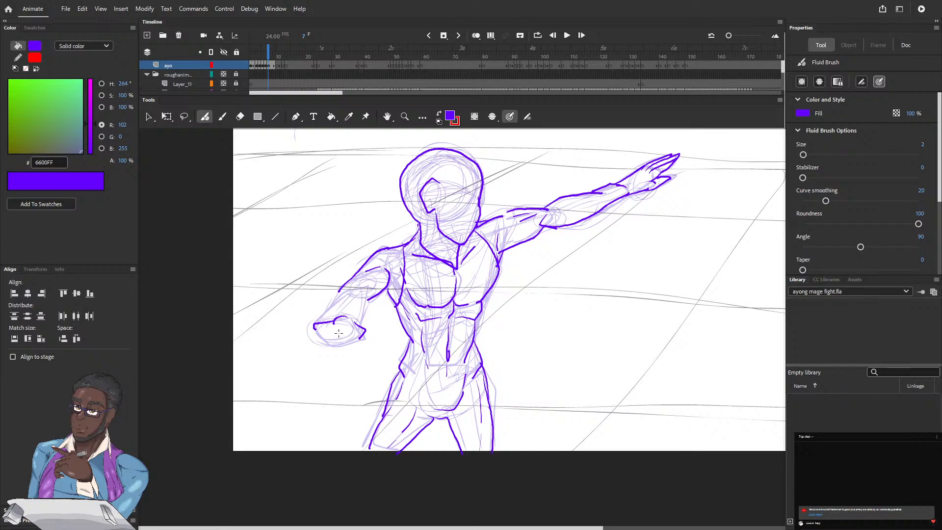
pyautogui.moveTo(342, 332)
pyautogui.mouseDown()
pyautogui.moveTo(361, 340)
pyautogui.moveTo(327, 341)
pyautogui.moveTo(337, 343)
pyautogui.mouseUp()
pyautogui.moveTo(314, 330)
pyautogui.mouseDown()
pyautogui.moveTo(329, 342)
pyautogui.moveTo(334, 314)
pyautogui.moveTo(347, 305)
pyautogui.mouseUp()
pyautogui.moveTo(360, 307); pyautogui.dragTo(360, 329)
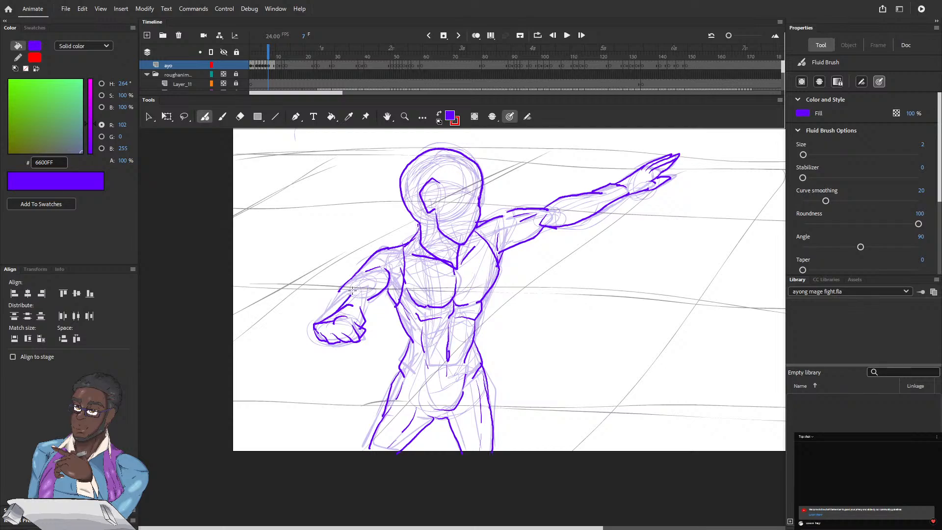
pyautogui.moveTo(356, 289)
pyautogui.mouseDown()
pyautogui.moveTo(335, 311)
pyautogui.moveTo(362, 318)
pyautogui.mouseUp()
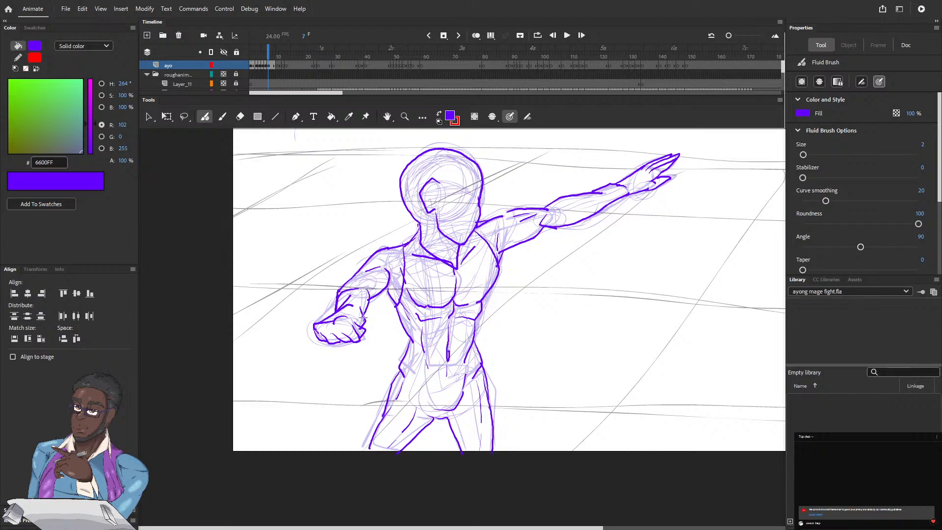
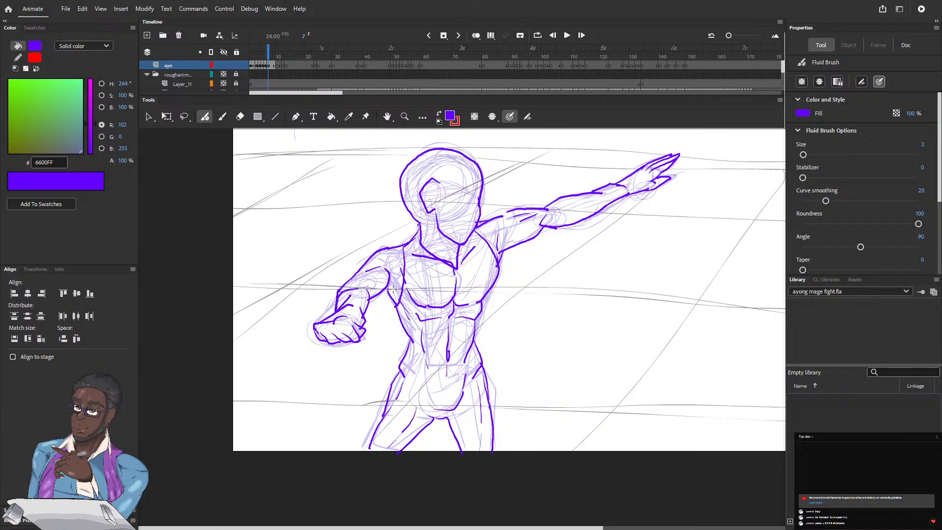
# Scrub back to frame 3 and step forward through the inked frames to check the motion, stopping at frame 10
pyautogui.moveTo(268, 49); pyautogui.dragTo(256, 50)
pyautogui.press('.')
pyautogui.press('.')
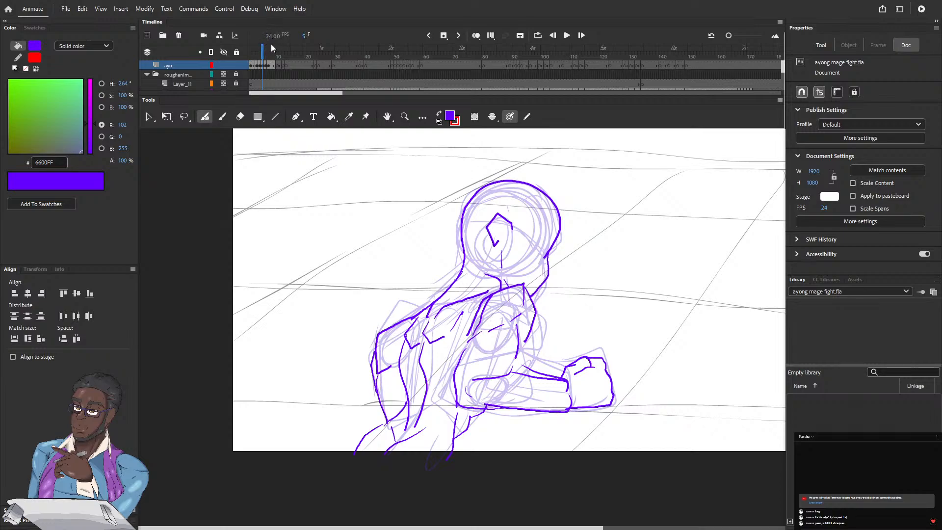
pyautogui.press('.')
pyautogui.press('.')
pyautogui.press('.')
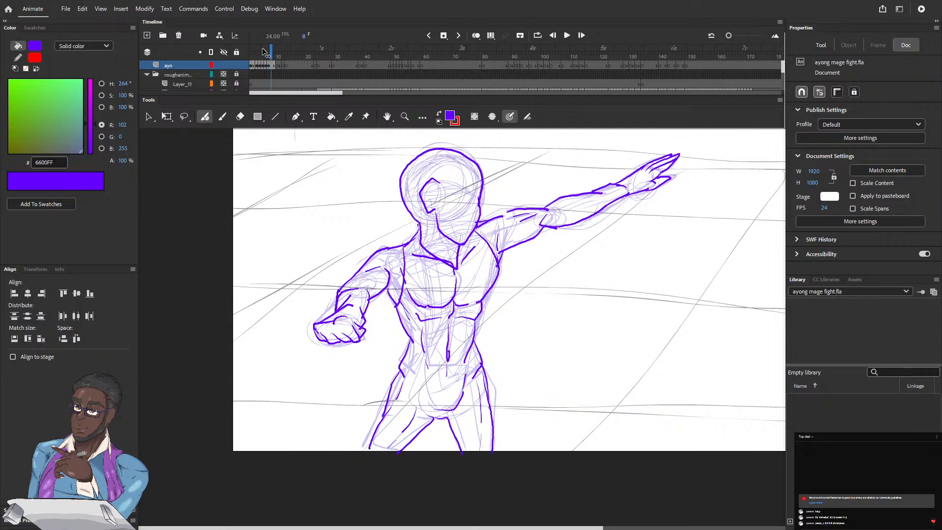
pyautogui.press('.')
pyautogui.press('.')
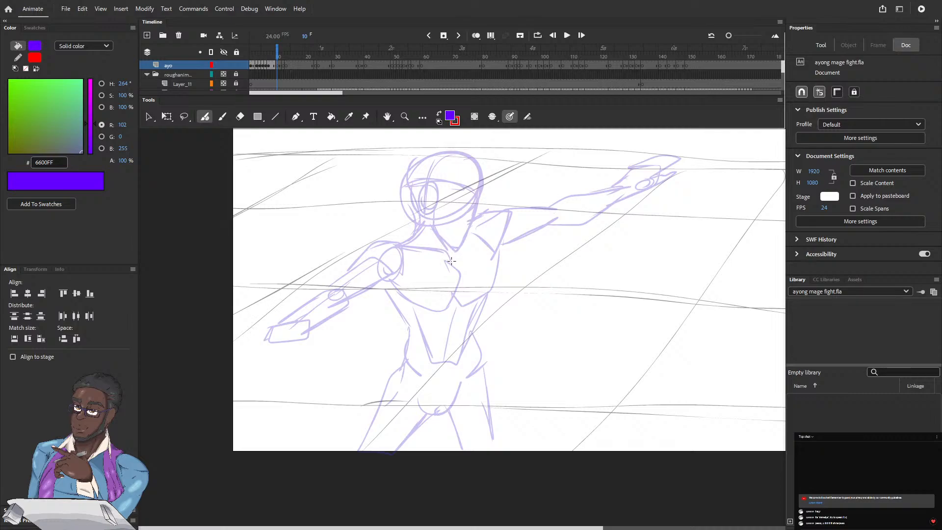
# Ink the neck and collar lines, the ear and both chest contours on frame 10 over the rough sketch
pyautogui.moveTo(446, 250)
pyautogui.mouseDown()
pyautogui.moveTo(450, 259)
pyautogui.moveTo(395, 241)
pyautogui.moveTo(416, 226)
pyautogui.mouseUp()
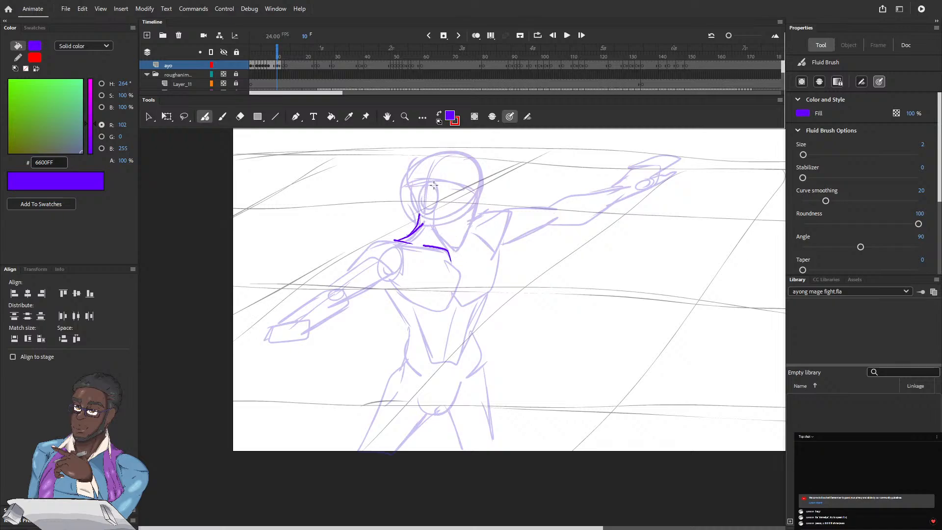
pyautogui.moveTo(435, 187)
pyautogui.mouseDown()
pyautogui.moveTo(427, 180)
pyautogui.moveTo(417, 192)
pyautogui.moveTo(434, 206)
pyautogui.mouseUp()
pyautogui.moveTo(367, 255)
pyautogui.mouseDown()
pyautogui.moveTo(402, 252)
pyautogui.moveTo(420, 302)
pyautogui.moveTo(445, 307)
pyautogui.moveTo(405, 290)
pyautogui.moveTo(453, 293)
pyautogui.moveTo(449, 253)
pyautogui.mouseUp()
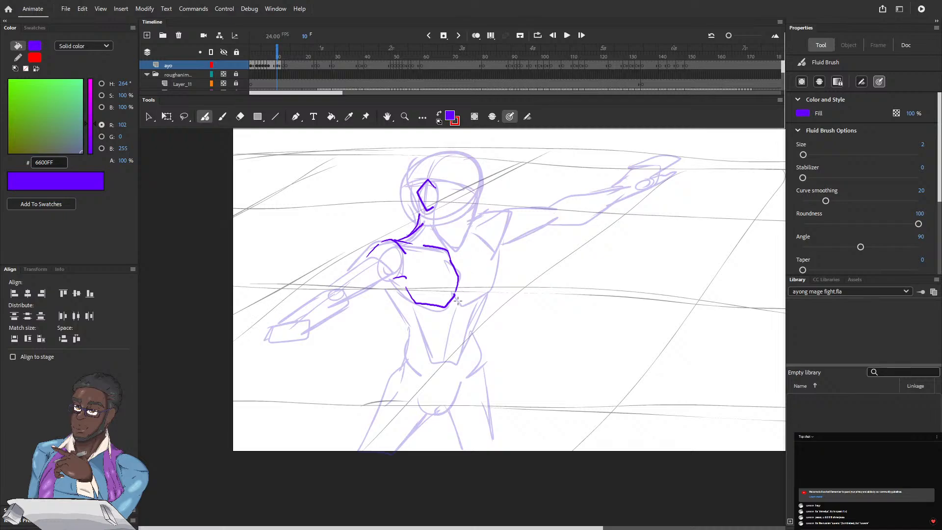
pyautogui.moveTo(453, 297); pyautogui.dragTo(450, 317)
pyautogui.moveTo(495, 238)
pyautogui.mouseDown()
pyautogui.moveTo(496, 281)
pyautogui.moveTo(460, 303)
pyautogui.mouseUp()
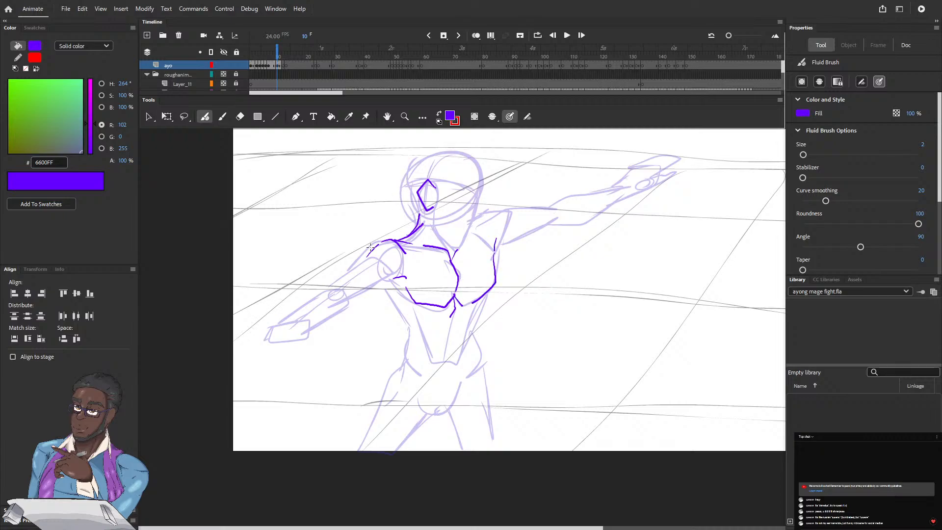
# Ink the lowered arm on frame 10 from the shoulder through the upper arm and forearm to the wrist
pyautogui.moveTo(391, 240)
pyautogui.mouseDown()
pyautogui.moveTo(323, 291)
pyautogui.moveTo(353, 296)
pyautogui.moveTo(385, 269)
pyautogui.mouseUp()
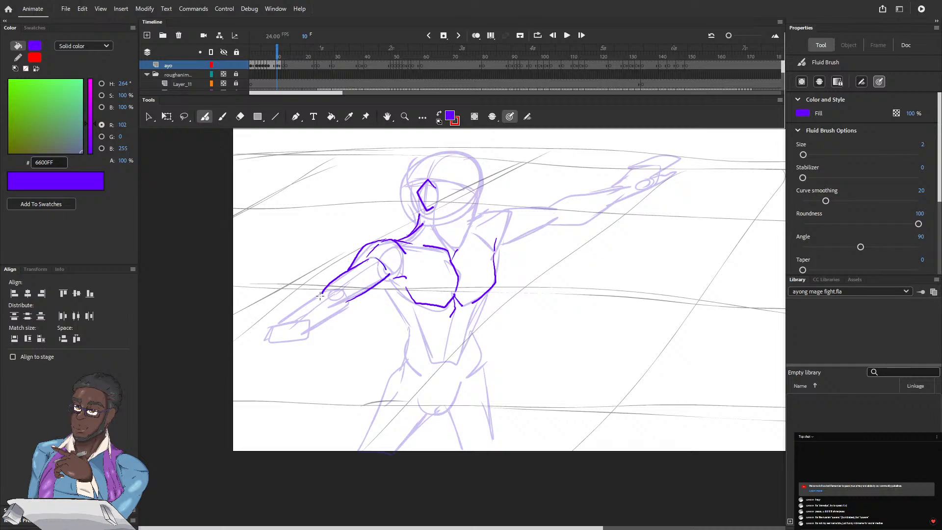
pyautogui.moveTo(322, 293); pyautogui.dragTo(278, 326)
pyautogui.moveTo(340, 292)
pyautogui.mouseDown()
pyautogui.moveTo(349, 305)
pyautogui.moveTo(308, 325)
pyautogui.mouseUp()
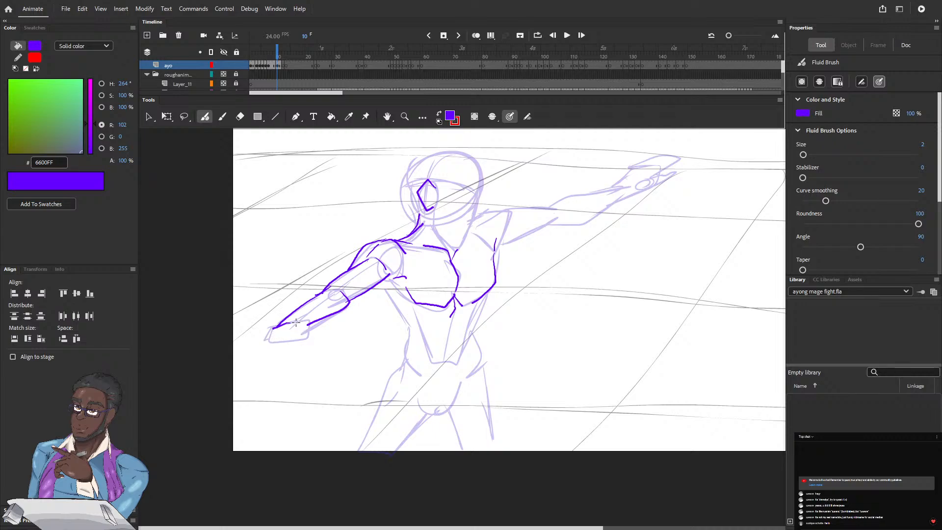
pyautogui.moveTo(295, 323); pyautogui.dragTo(308, 325)
pyautogui.moveTo(307, 325); pyautogui.dragTo(309, 345)
pyautogui.moveTo(288, 334)
pyautogui.mouseDown()
pyautogui.moveTo(309, 346)
pyautogui.moveTo(301, 334)
pyautogui.moveTo(289, 347)
pyautogui.mouseUp()
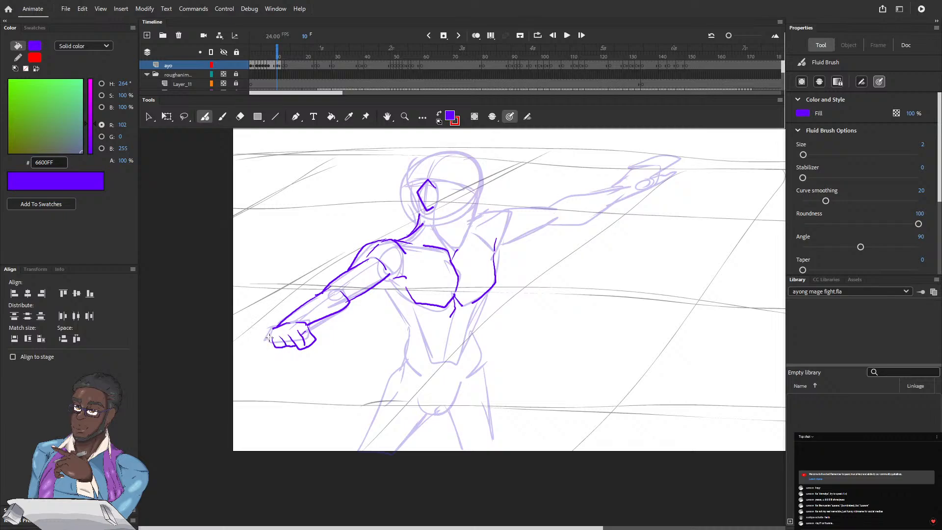
pyautogui.moveTo(266, 333)
pyautogui.mouseDown()
pyautogui.moveTo(266, 345)
pyautogui.moveTo(284, 348)
pyautogui.mouseUp()
pyautogui.press('e')
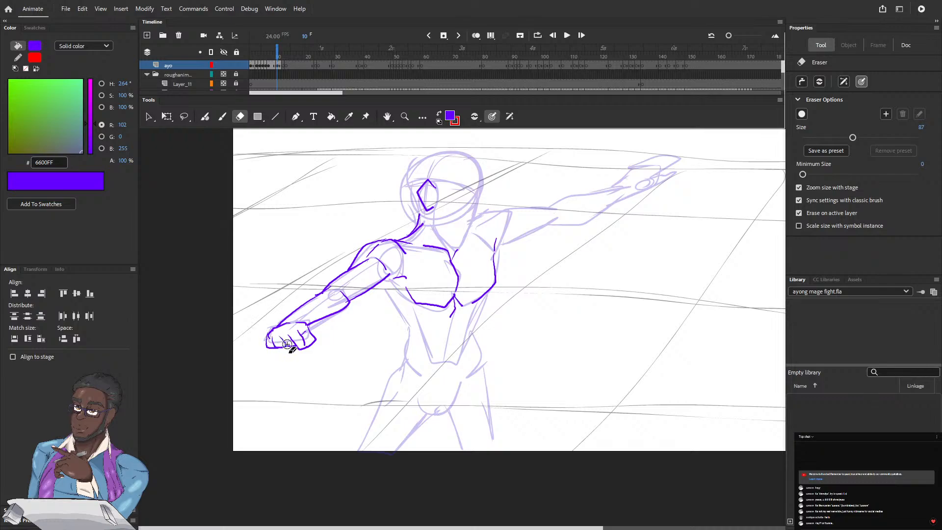
pyautogui.moveTo(292, 345)
pyautogui.mouseDown()
pyautogui.moveTo(263, 343)
pyautogui.moveTo(316, 343)
pyautogui.mouseUp()
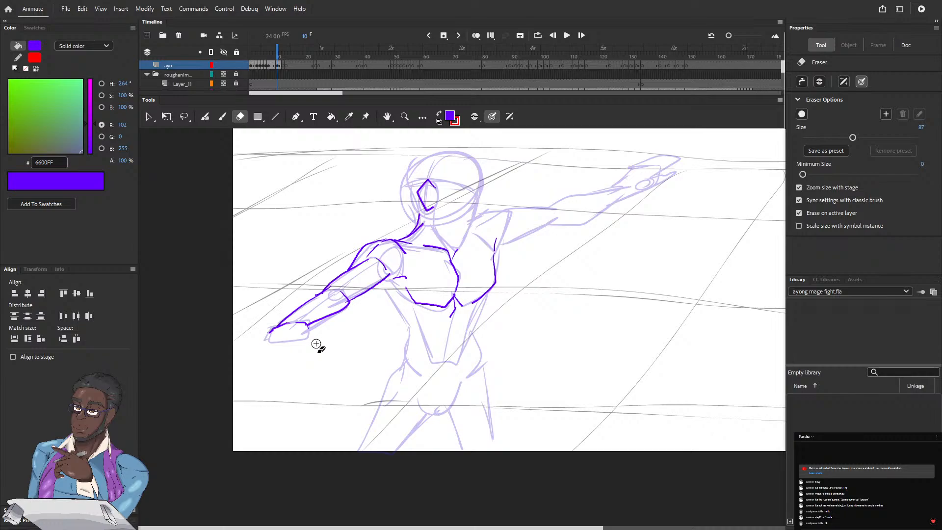
# Ink the clenched fist of the lowered arm on frame 10 with the Fluid Brush, including finger lines and thumb
pyautogui.click(205, 117)
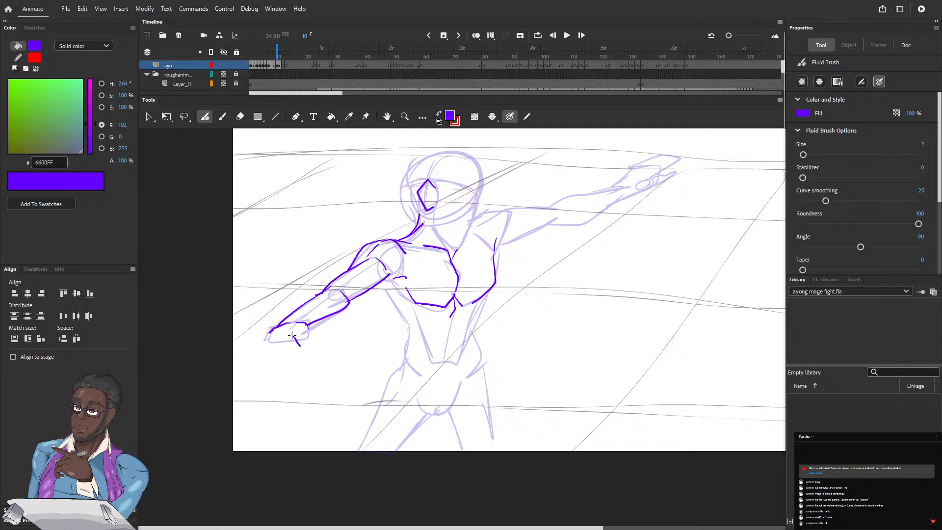
pyautogui.moveTo(291, 334); pyautogui.dragTo(307, 347)
pyautogui.moveTo(319, 334); pyautogui.dragTo(308, 347)
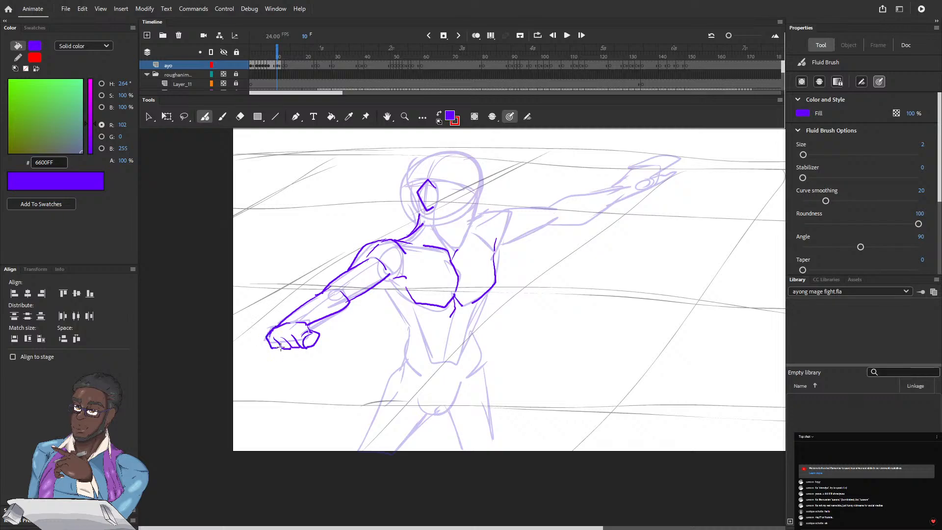
pyautogui.moveTo(269, 327); pyautogui.dragTo(297, 320)
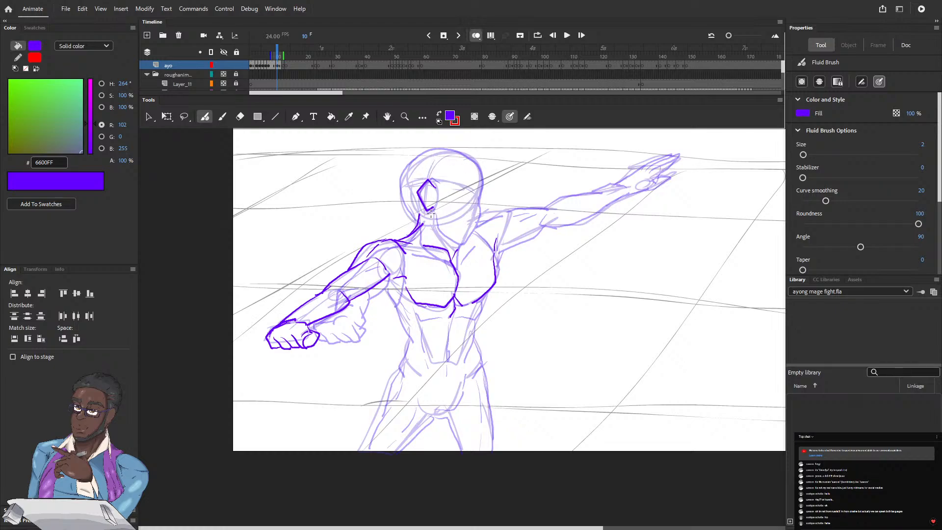
# Ink the skull outline and jaw of the head on frame 10, following the previous frame's onion skin
pyautogui.moveTo(436, 227)
pyautogui.mouseDown()
pyautogui.moveTo(454, 245)
pyautogui.moveTo(469, 230)
pyautogui.moveTo(477, 187)
pyautogui.mouseUp()
pyautogui.moveTo(416, 223)
pyautogui.mouseDown()
pyautogui.moveTo(403, 166)
pyautogui.moveTo(431, 147)
pyautogui.moveTo(471, 158)
pyautogui.moveTo(477, 202)
pyautogui.mouseUp()
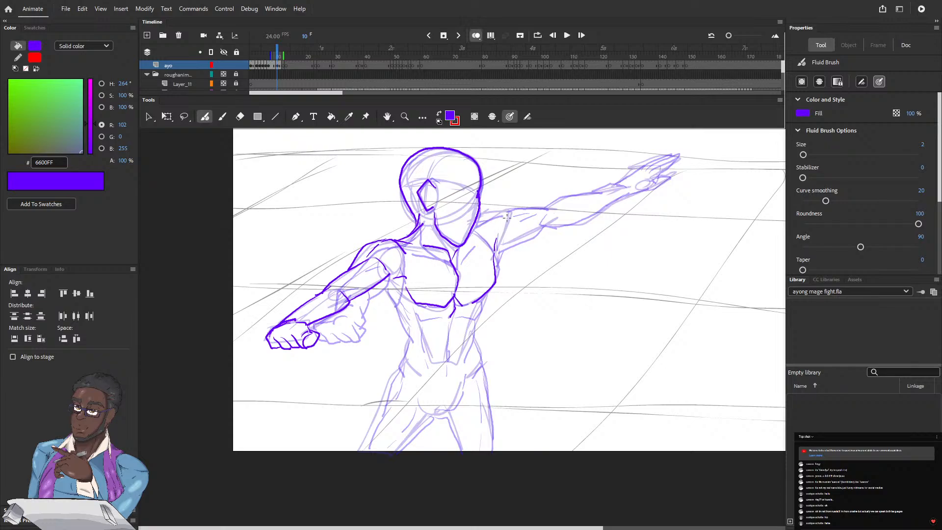
# Ink the armpit line, shoulder and upper arm of the outstretched arm on frame 10, undoing the misplaced strokes
pyautogui.moveTo(498, 236); pyautogui.dragTo(506, 211)
pyautogui.moveTo(501, 209); pyautogui.dragTo(556, 207)
pyautogui.moveTo(497, 209); pyautogui.dragTo(548, 206)
pyautogui.hotkey('ctrl', 'z')
pyautogui.hotkey('ctrl', 'z')
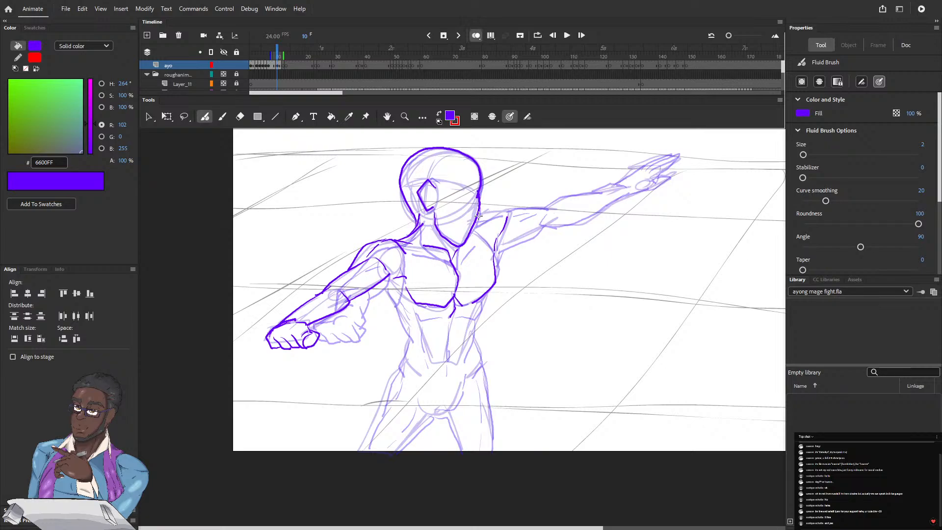
pyautogui.moveTo(477, 215); pyautogui.dragTo(508, 211)
pyautogui.moveTo(497, 246)
pyautogui.mouseDown()
pyautogui.moveTo(545, 226)
pyautogui.moveTo(521, 208)
pyautogui.moveTo(537, 207)
pyautogui.moveTo(503, 211)
pyautogui.moveTo(551, 210)
pyautogui.mouseUp()
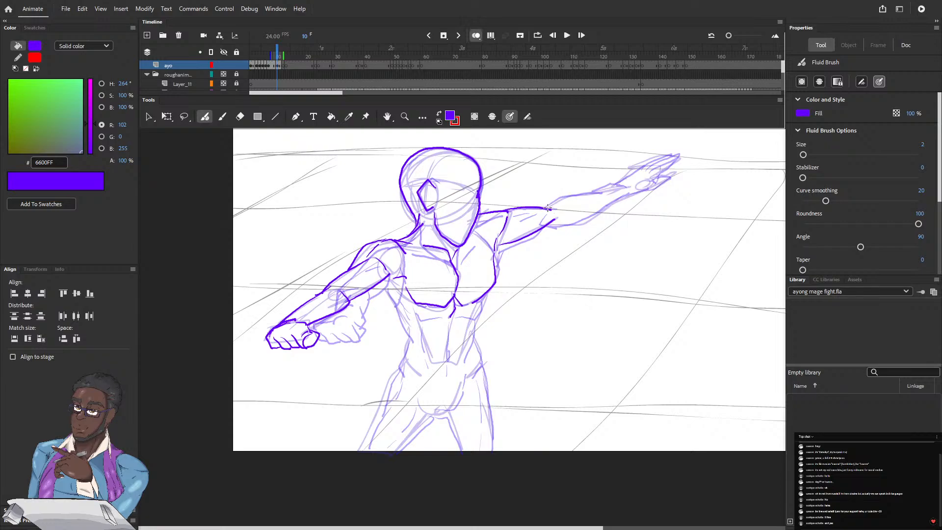
# Ink the elbow, forearm and open hand with its fingers on the outstretched arm of frame 10
pyautogui.moveTo(545, 207)
pyautogui.mouseDown()
pyautogui.moveTo(625, 185)
pyautogui.moveTo(626, 195)
pyautogui.moveTo(593, 213)
pyautogui.moveTo(545, 226)
pyautogui.mouseUp()
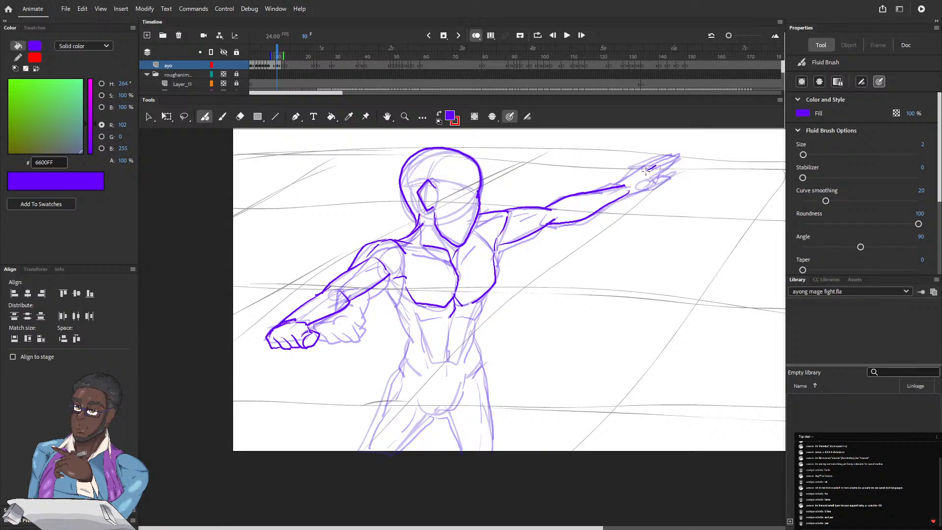
pyautogui.moveTo(677, 158); pyautogui.dragTo(639, 168)
pyautogui.moveTo(648, 163); pyautogui.dragTo(665, 154)
pyautogui.moveTo(615, 184)
pyautogui.mouseDown()
pyautogui.moveTo(635, 167)
pyautogui.moveTo(657, 178)
pyautogui.mouseUp()
pyautogui.moveTo(675, 171); pyautogui.dragTo(643, 184)
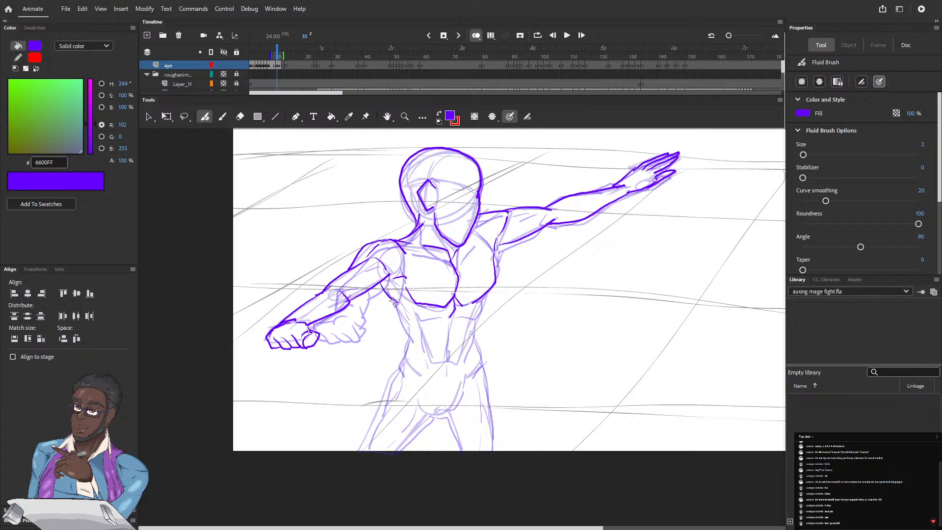
# Ink the torso below the chest on frame 10: side contours, lower rib edges, abdominal lines and waist
pyautogui.moveTo(393, 300)
pyautogui.mouseDown()
pyautogui.moveTo(412, 341)
pyautogui.moveTo(454, 315)
pyautogui.mouseUp()
pyautogui.moveTo(476, 317)
pyautogui.mouseDown()
pyautogui.moveTo(448, 319)
pyautogui.moveTo(447, 362)
pyautogui.mouseUp()
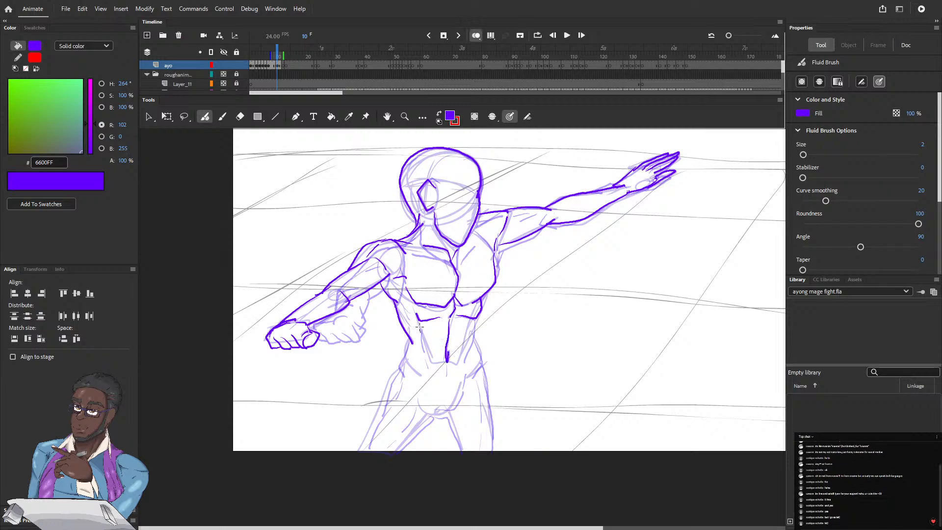
pyautogui.moveTo(420, 326); pyautogui.dragTo(426, 357)
pyautogui.moveTo(475, 318)
pyautogui.mouseDown()
pyautogui.moveTo(462, 361)
pyautogui.moveTo(429, 376)
pyautogui.mouseUp()
pyautogui.moveTo(409, 337); pyautogui.dragTo(403, 380)
pyautogui.moveTo(472, 331)
pyautogui.mouseDown()
pyautogui.moveTo(481, 366)
pyautogui.moveTo(470, 379)
pyautogui.mouseUp()
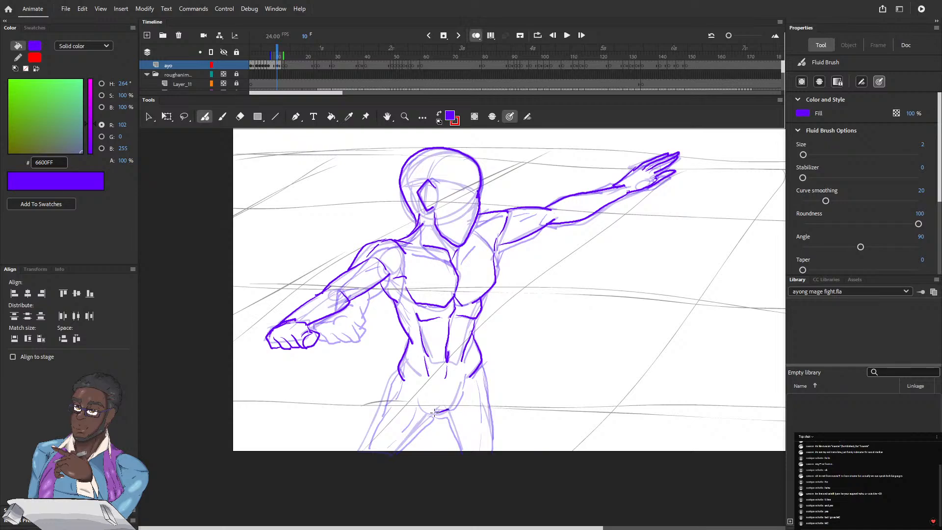
# Ink the crotch curve, hips and the outer and inner contours of both thighs on frame 10 down to the stage's lower edge
pyautogui.moveTo(448, 409)
pyautogui.mouseDown()
pyautogui.moveTo(465, 375)
pyautogui.moveTo(480, 434)
pyautogui.mouseUp()
pyautogui.moveTo(482, 383); pyautogui.dragTo(491, 450)
pyautogui.moveTo(486, 390); pyautogui.dragTo(480, 365)
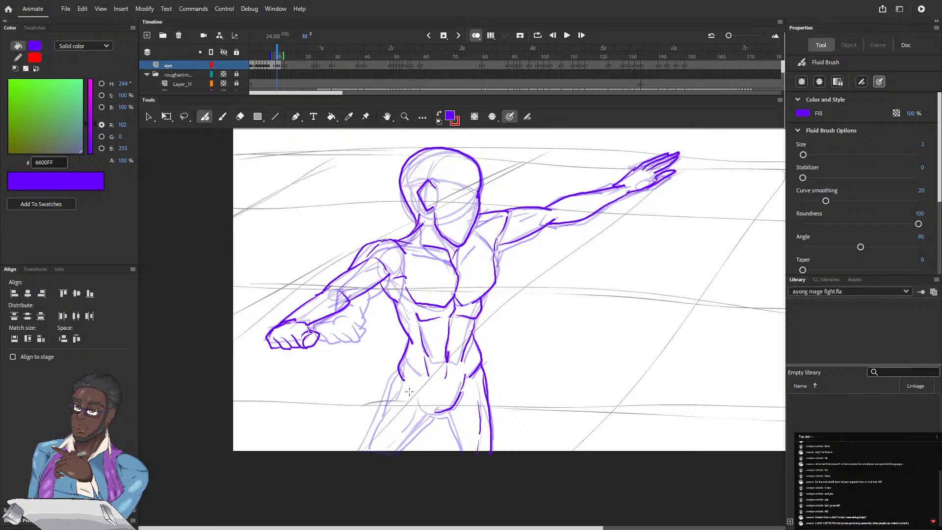
pyautogui.moveTo(409, 391)
pyautogui.mouseDown()
pyautogui.moveTo(412, 408)
pyautogui.moveTo(386, 451)
pyautogui.mouseUp()
pyautogui.moveTo(432, 416); pyautogui.dragTo(391, 456)
pyautogui.moveTo(398, 383); pyautogui.dragTo(359, 451)
pyautogui.moveTo(378, 409); pyautogui.dragTo(398, 370)
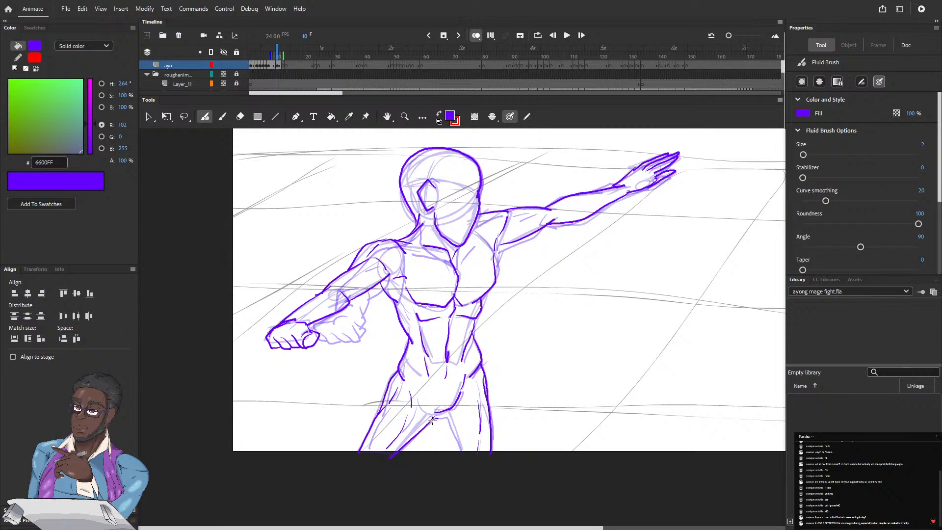
pyautogui.moveTo(432, 421)
pyautogui.mouseDown()
pyautogui.moveTo(447, 417)
pyautogui.moveTo(459, 455)
pyautogui.mouseUp()
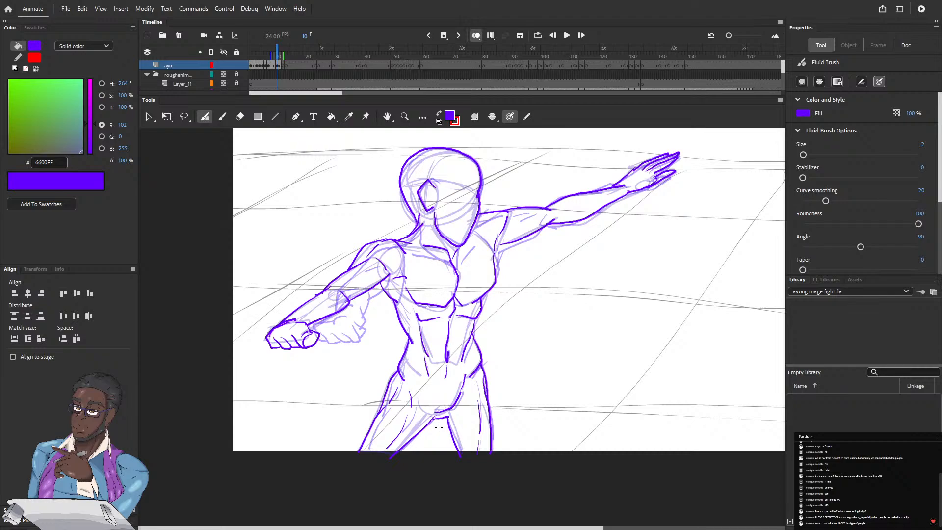
# Go to frame 12 and ink the twisting figure's lower face, collar, shoulder contours and upper torso lines
pyautogui.click(281, 54)
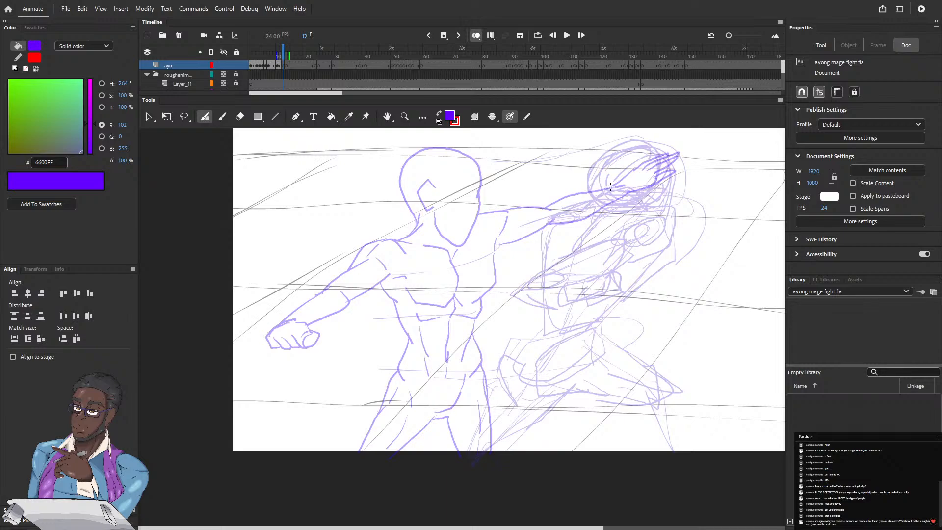
pyautogui.moveTo(591, 202); pyautogui.dragTo(626, 187)
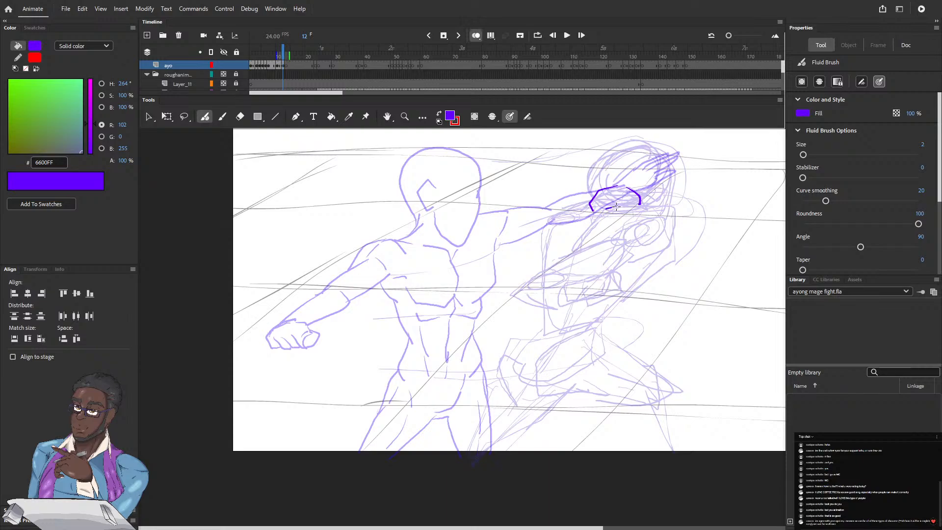
pyautogui.moveTo(595, 220)
pyautogui.mouseDown()
pyautogui.moveTo(616, 207)
pyautogui.moveTo(603, 224)
pyautogui.moveTo(650, 208)
pyautogui.mouseUp()
pyautogui.moveTo(586, 227)
pyautogui.mouseDown()
pyautogui.moveTo(594, 221)
pyautogui.moveTo(568, 214)
pyautogui.mouseUp()
pyautogui.moveTo(593, 224); pyautogui.dragTo(578, 249)
pyautogui.moveTo(588, 198); pyautogui.dragTo(563, 213)
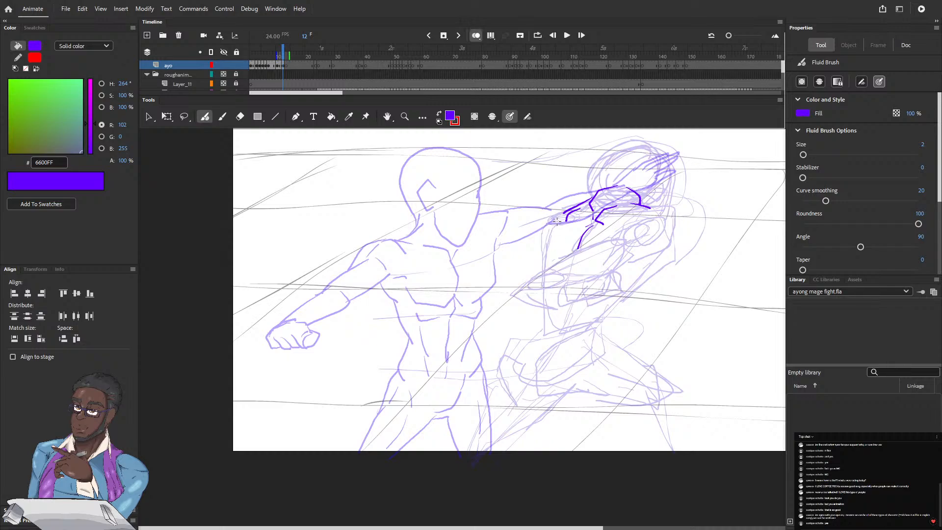
pyautogui.moveTo(546, 240)
pyautogui.mouseDown()
pyautogui.moveTo(557, 222)
pyautogui.moveTo(545, 269)
pyautogui.moveTo(546, 224)
pyautogui.moveTo(565, 210)
pyautogui.mouseUp()
pyautogui.moveTo(613, 237)
pyautogui.mouseDown()
pyautogui.moveTo(638, 212)
pyautogui.moveTo(667, 210)
pyautogui.moveTo(656, 235)
pyautogui.moveTo(634, 250)
pyautogui.mouseUp()
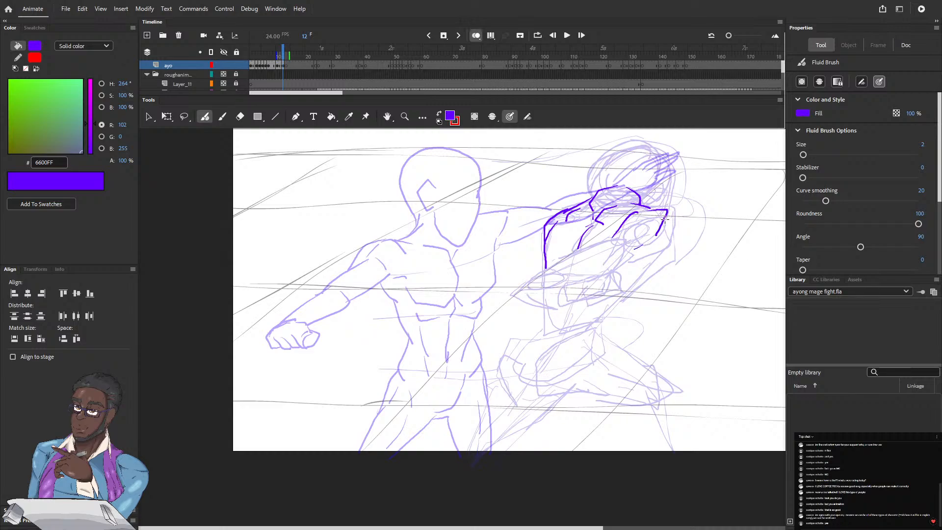
pyautogui.moveTo(666, 212)
pyautogui.mouseDown()
pyautogui.moveTo(660, 248)
pyautogui.moveTo(648, 256)
pyautogui.mouseUp()
# Ink the clenched fist with its finger lines and the foreshortened forearm across the torso on frame 12
pyautogui.moveTo(564, 284)
pyautogui.mouseDown()
pyautogui.moveTo(559, 290)
pyautogui.moveTo(610, 271)
pyautogui.mouseUp()
pyautogui.moveTo(602, 282)
pyautogui.mouseDown()
pyautogui.moveTo(592, 300)
pyautogui.moveTo(578, 298)
pyautogui.mouseUp()
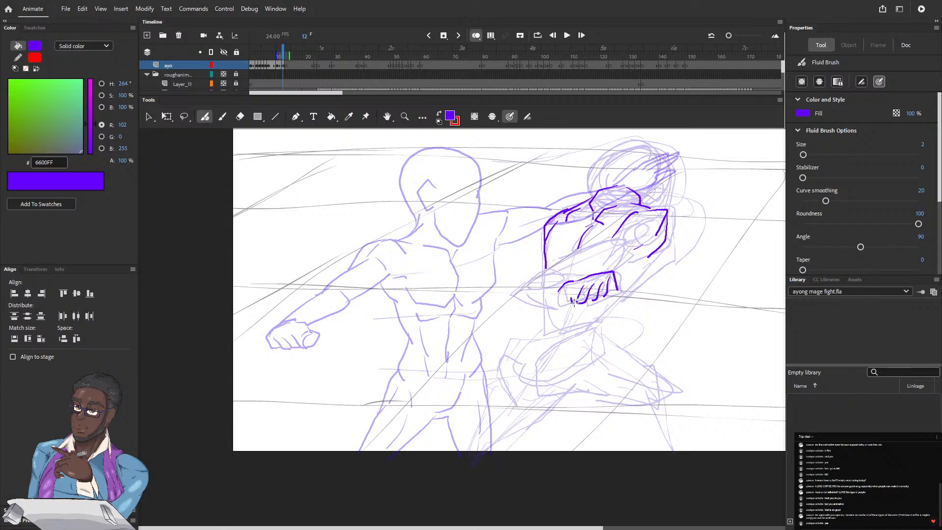
pyautogui.moveTo(571, 296)
pyautogui.mouseDown()
pyautogui.moveTo(560, 294)
pyautogui.moveTo(575, 302)
pyautogui.mouseUp()
pyautogui.moveTo(615, 273)
pyautogui.mouseDown()
pyautogui.moveTo(570, 270)
pyautogui.moveTo(595, 276)
pyautogui.moveTo(528, 277)
pyautogui.moveTo(518, 294)
pyautogui.moveTo(551, 301)
pyautogui.moveTo(517, 294)
pyautogui.moveTo(557, 296)
pyautogui.moveTo(539, 276)
pyautogui.moveTo(575, 277)
pyautogui.moveTo(537, 288)
pyautogui.mouseUp()
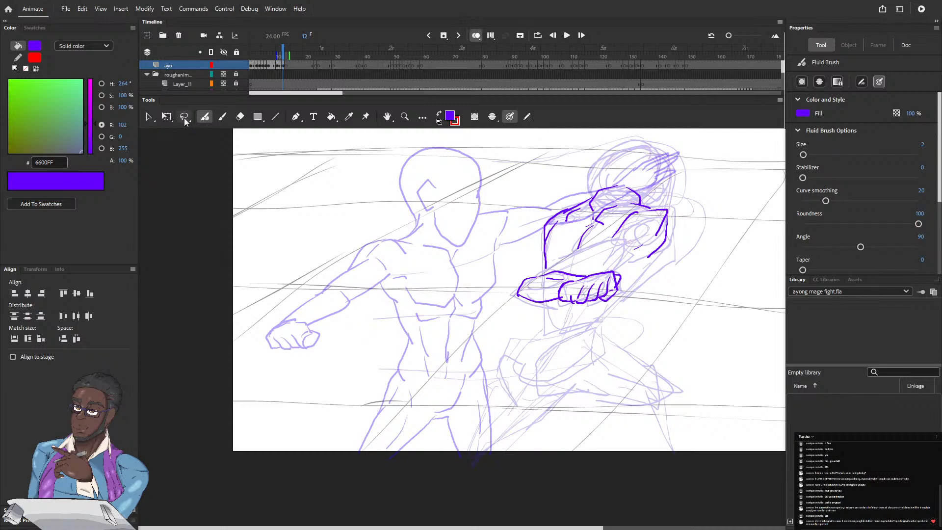
# Lasso the inked forearm and fist on frame 12 and move them up and outward to about X 648, Y 681
pyautogui.click(185, 117)
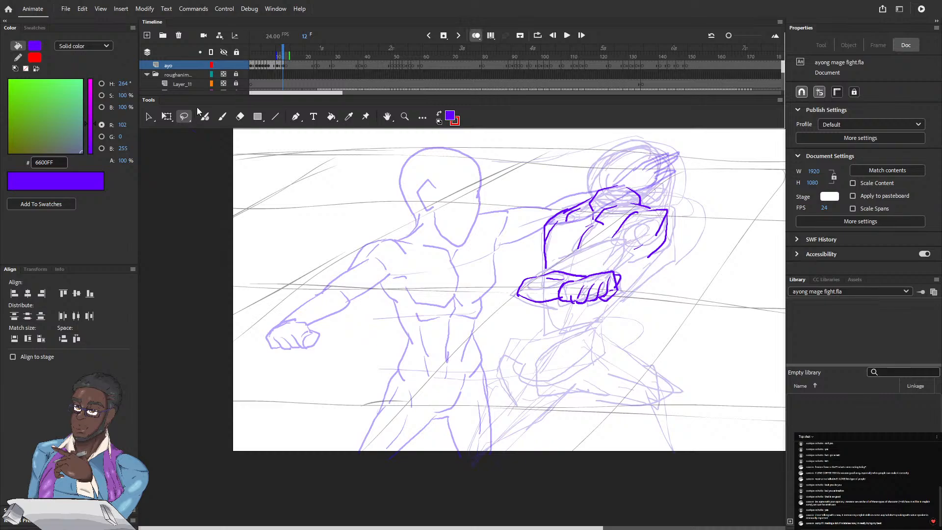
pyautogui.click(186, 116)
pyautogui.moveTo(540, 271)
pyautogui.mouseDown()
pyautogui.moveTo(594, 266)
pyautogui.moveTo(629, 279)
pyautogui.moveTo(594, 314)
pyautogui.moveTo(522, 313)
pyautogui.moveTo(507, 300)
pyautogui.moveTo(509, 282)
pyautogui.moveTo(557, 264)
pyautogui.mouseUp()
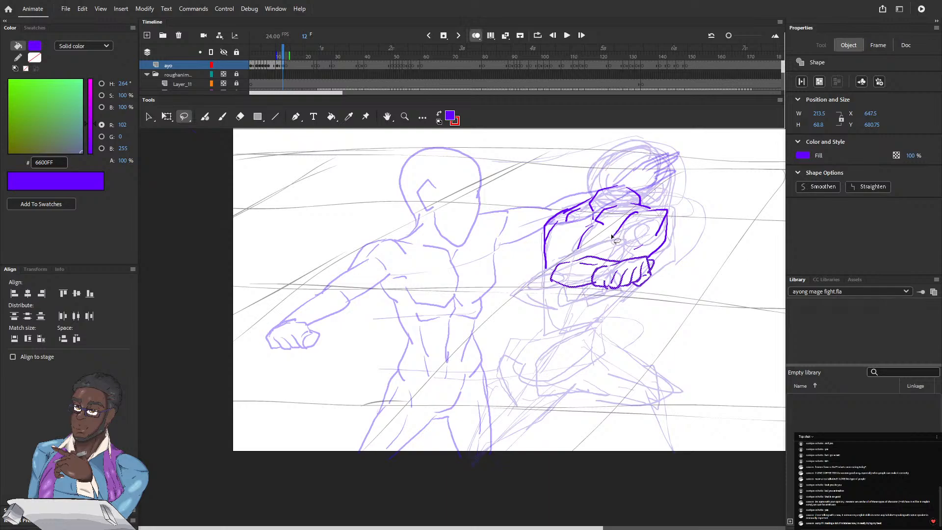
# Ink the upper edge of the bent arm, the head outline and the ear on frame 12 with the Fluid Brush
pyautogui.click(205, 116)
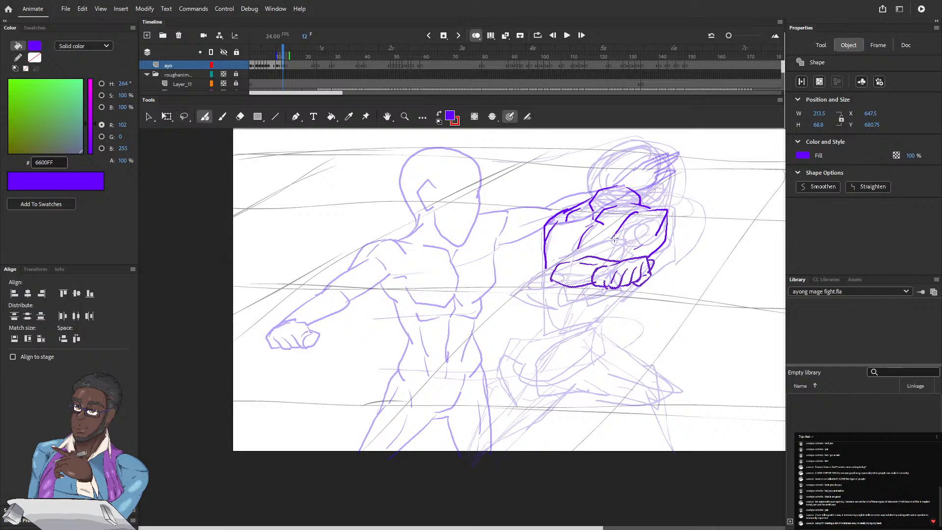
pyautogui.moveTo(619, 238); pyautogui.dragTo(581, 248)
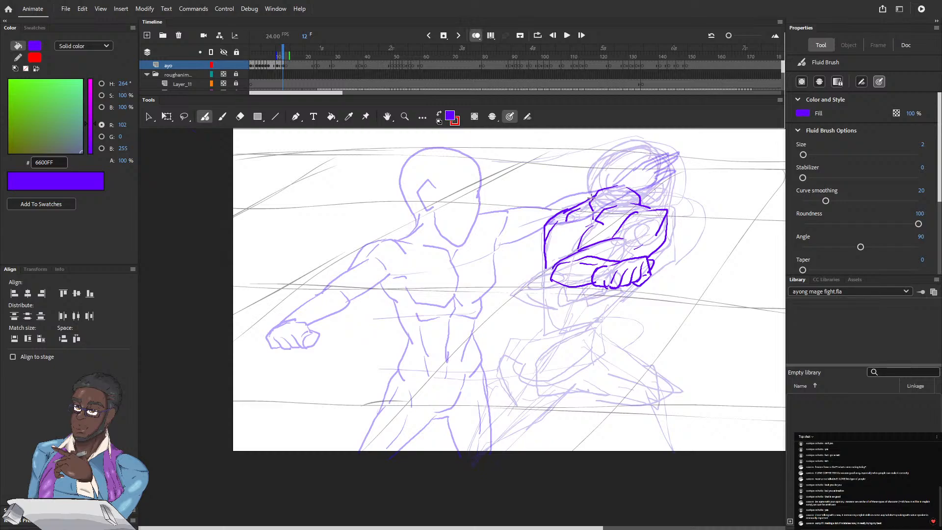
pyautogui.moveTo(591, 194)
pyautogui.mouseDown()
pyautogui.moveTo(616, 154)
pyautogui.moveTo(651, 147)
pyautogui.moveTo(670, 169)
pyautogui.moveTo(669, 211)
pyautogui.mouseUp()
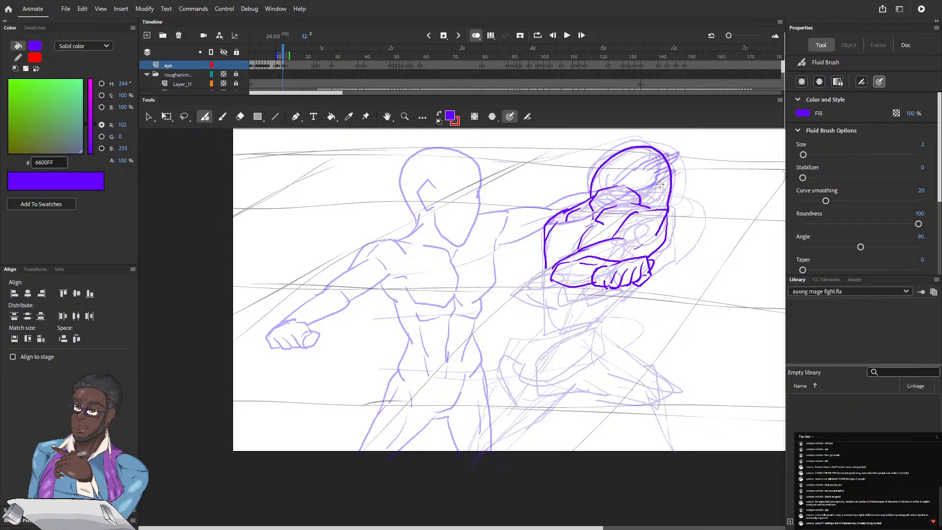
pyautogui.moveTo(657, 178); pyautogui.dragTo(650, 201)
# Ink the lower torso on frame 12: both side contours, the abdominal center line and the waistline
pyautogui.moveTo(573, 289)
pyautogui.mouseDown()
pyautogui.moveTo(569, 317)
pyautogui.moveTo(590, 323)
pyautogui.moveTo(534, 327)
pyautogui.moveTo(545, 265)
pyautogui.moveTo(537, 333)
pyautogui.mouseUp()
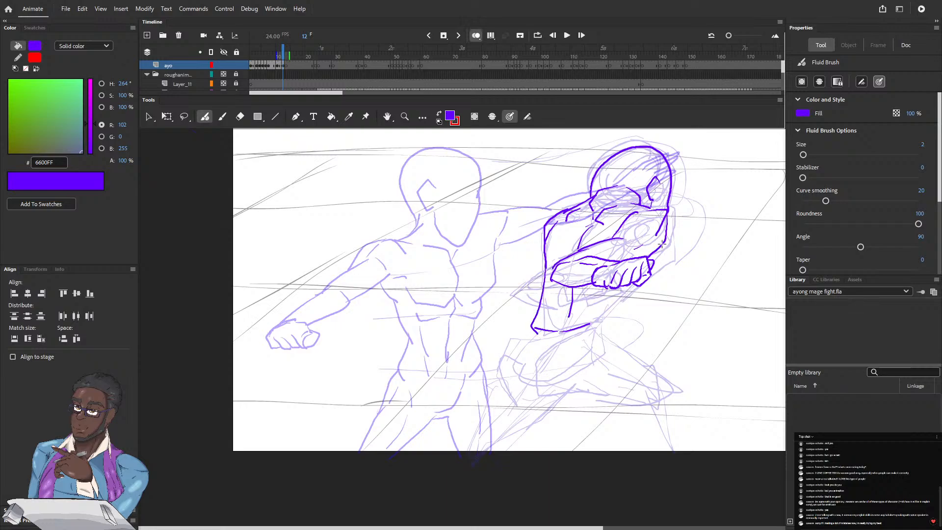
pyautogui.moveTo(660, 266)
pyautogui.mouseDown()
pyautogui.moveTo(662, 244)
pyautogui.moveTo(652, 276)
pyautogui.mouseUp()
pyautogui.moveTo(613, 303)
pyautogui.mouseDown()
pyautogui.moveTo(622, 286)
pyautogui.moveTo(595, 328)
pyautogui.mouseUp()
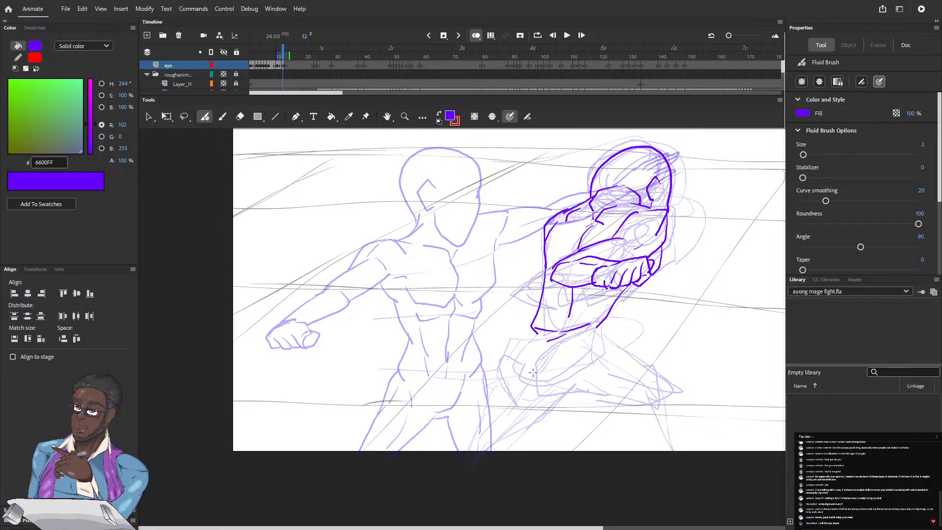
# Ink the groin line, the hip crease and the far bent thigh with its knee on frame 12
pyautogui.moveTo(533, 373)
pyautogui.mouseDown()
pyautogui.moveTo(550, 393)
pyautogui.moveTo(573, 394)
pyautogui.mouseUp()
pyautogui.moveTo(593, 333); pyautogui.dragTo(596, 390)
pyautogui.moveTo(604, 321)
pyautogui.mouseDown()
pyautogui.moveTo(603, 334)
pyautogui.moveTo(667, 381)
pyautogui.moveTo(659, 403)
pyautogui.mouseUp()
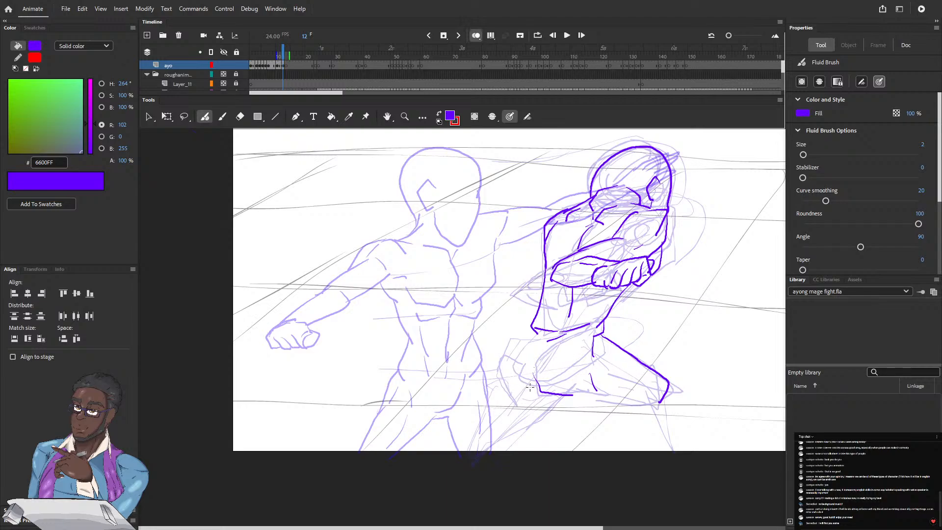
# Ink the near hip and buttock contour and both edges of the trailing leg on frame 12
pyautogui.moveTo(531, 387); pyautogui.dragTo(517, 385)
pyautogui.moveTo(505, 349)
pyautogui.mouseDown()
pyautogui.moveTo(528, 332)
pyautogui.moveTo(500, 364)
pyautogui.moveTo(502, 386)
pyautogui.mouseUp()
pyautogui.moveTo(521, 336); pyautogui.dragTo(532, 328)
pyautogui.moveTo(563, 395); pyautogui.dragTo(525, 427)
pyautogui.moveTo(484, 404)
pyautogui.mouseDown()
pyautogui.moveTo(499, 377)
pyautogui.moveTo(481, 411)
pyautogui.mouseUp()
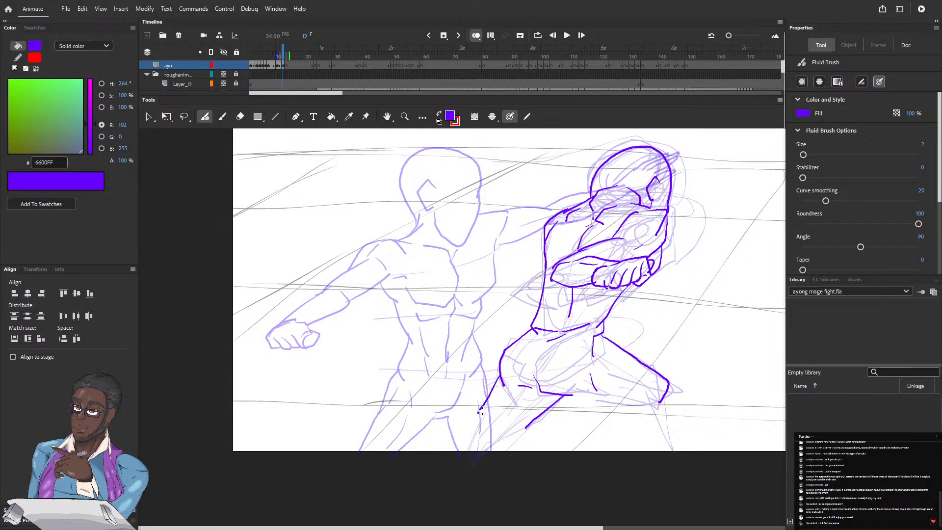